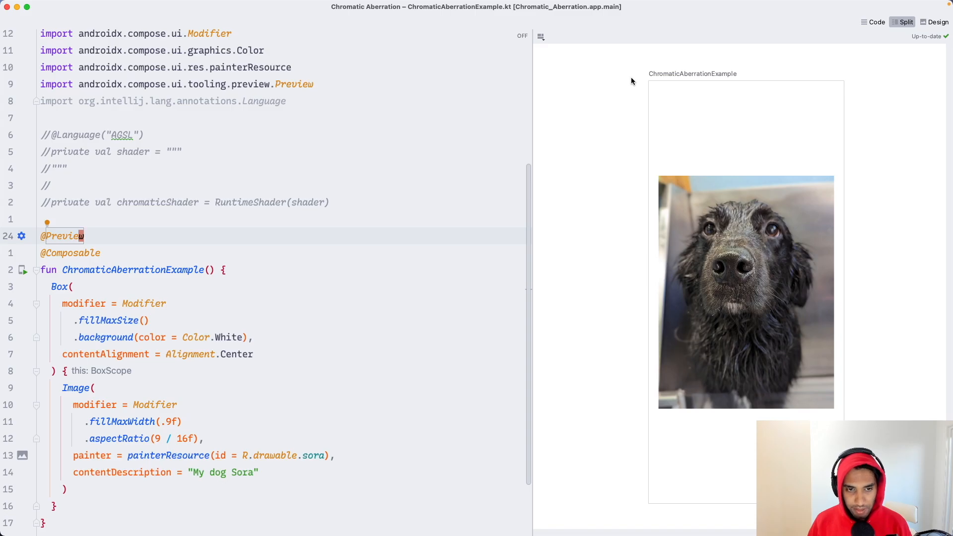
scroll(298, 223, down, 3)
Select the commented-out shader declaration lines in ChromaticAberrationExample.kt.
drag(329, 122, 0, 55)
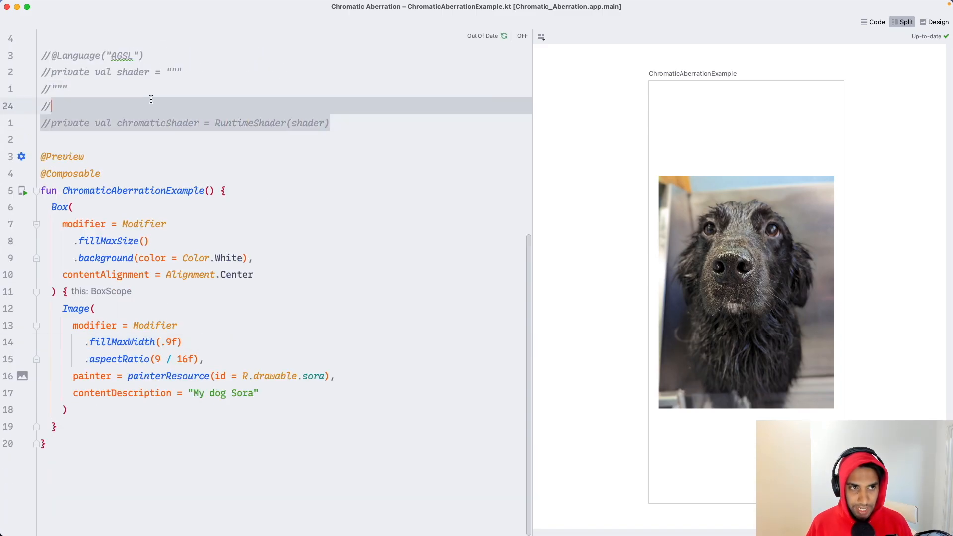
Uncomment the AGSL shader and declare half4 main(float2 fragCoord) inside the string.
key(super+slash)
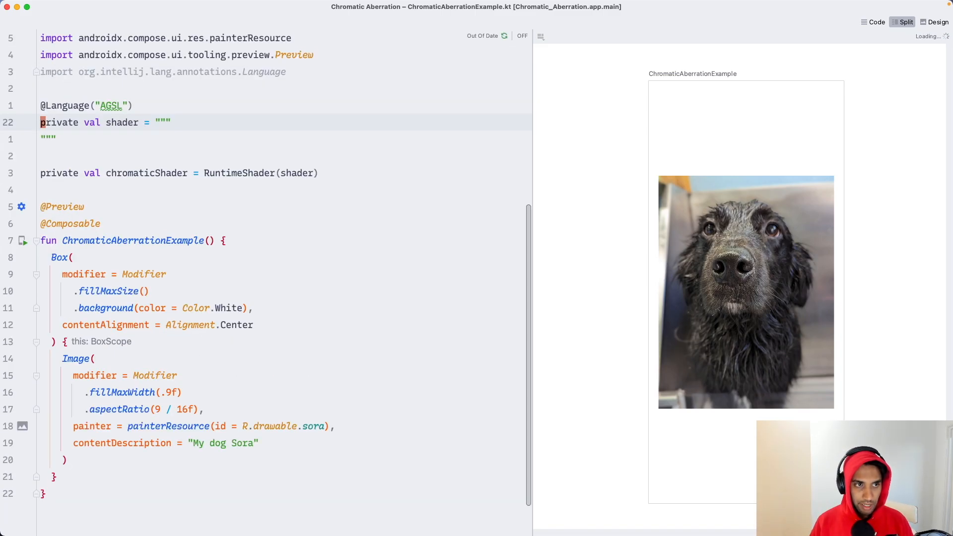
key(End)
key(Return)
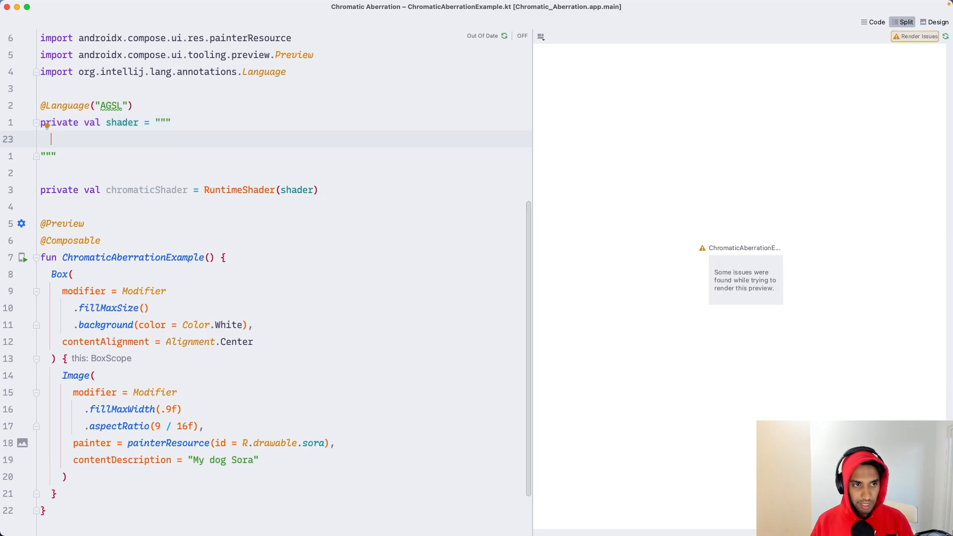
text(half4 ma)
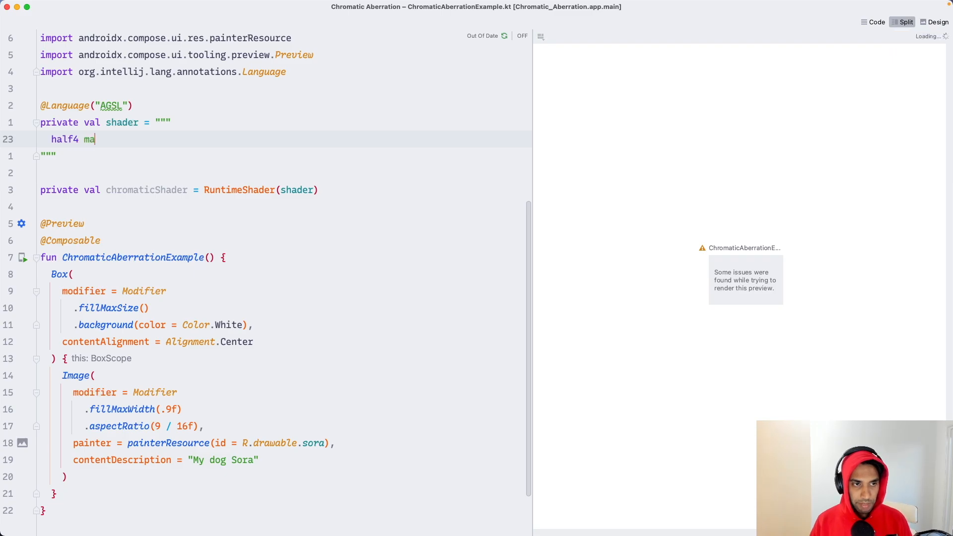
text(in(float2)
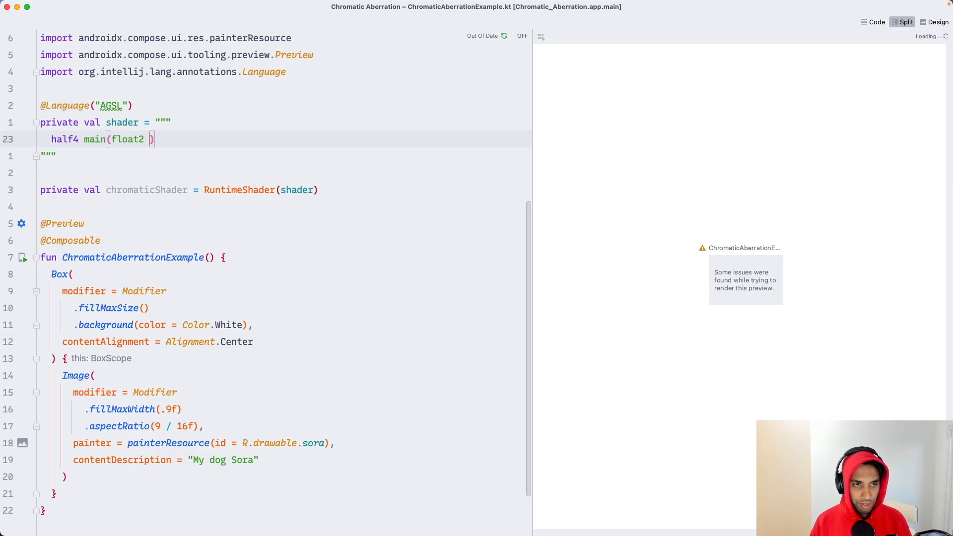
text( fragCoord)
key(Right)
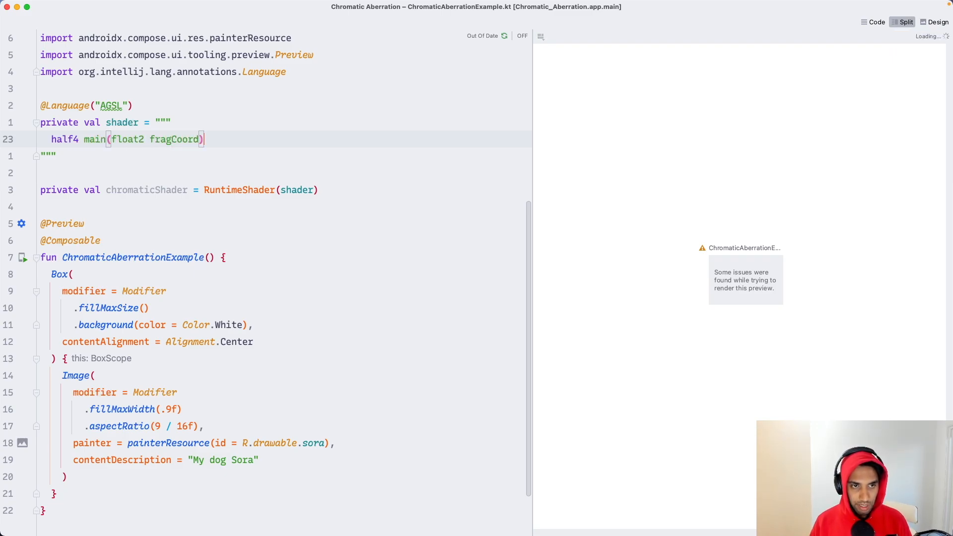
text({)
key(Return)
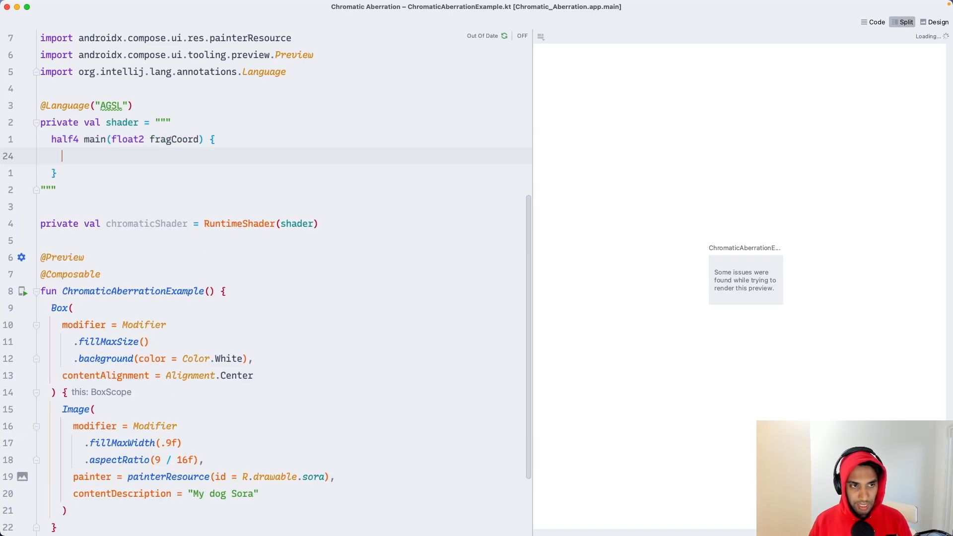
text(return half4)
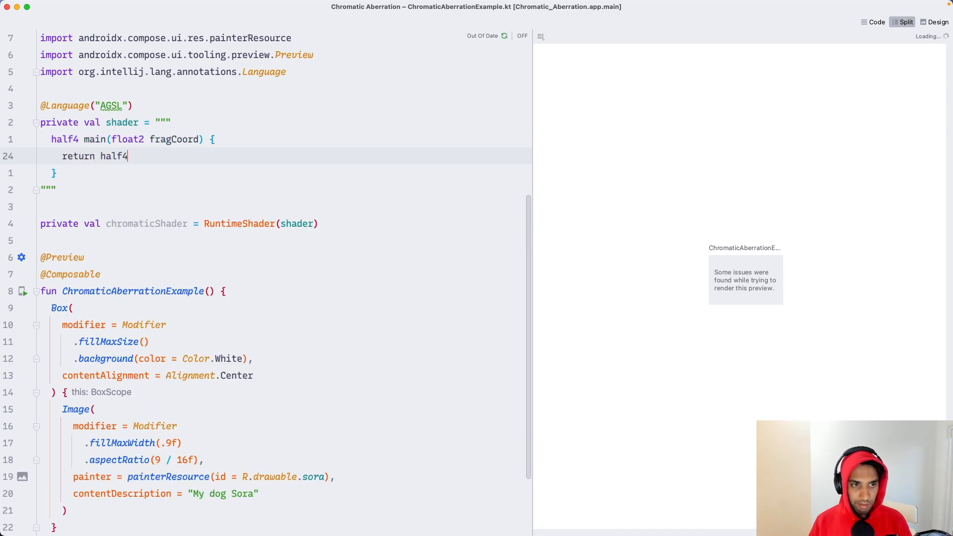
text((1.)
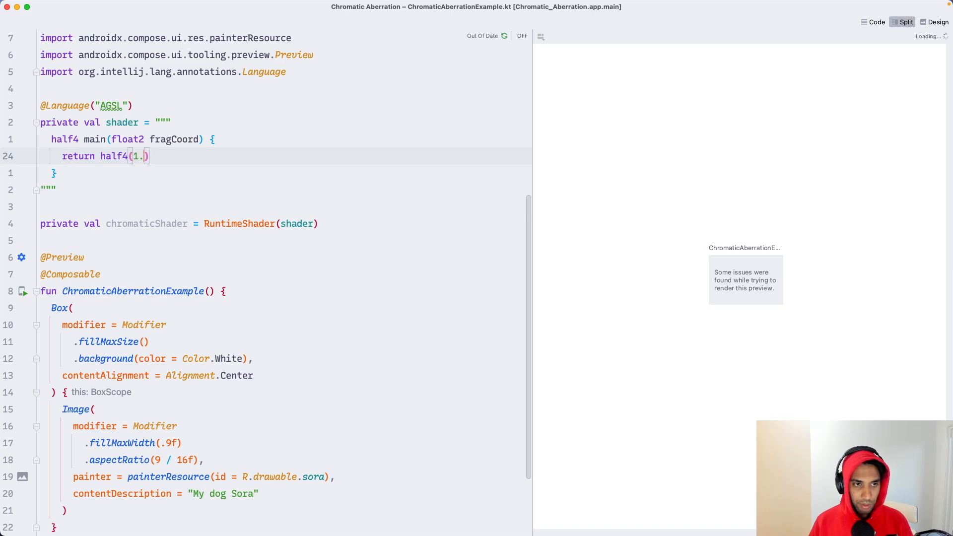
text(0s,)
Make main return solid red, half4(1.0, 0.0, 0.0, 1.0).
key(BackSpace)
key(BackSpace)
key(BackSpace)
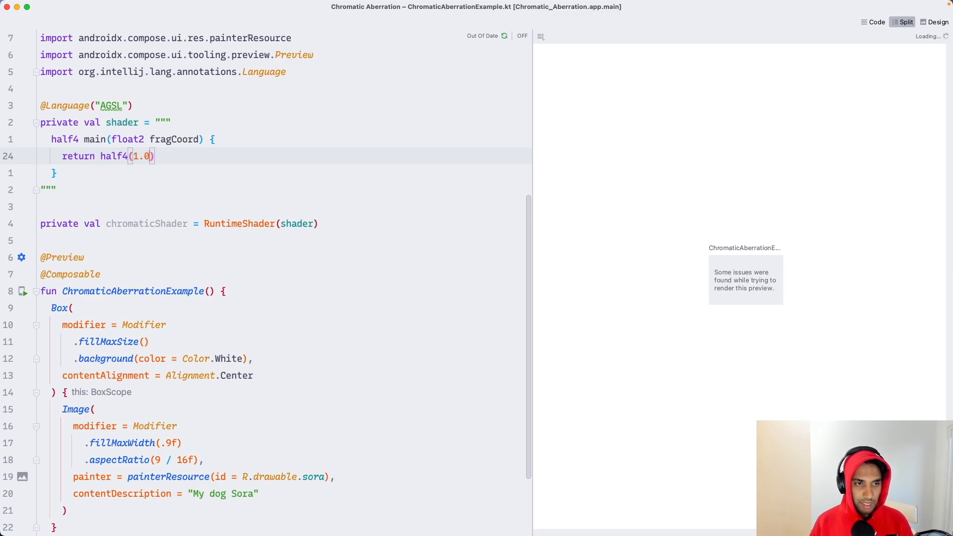
text(, 0.0, )
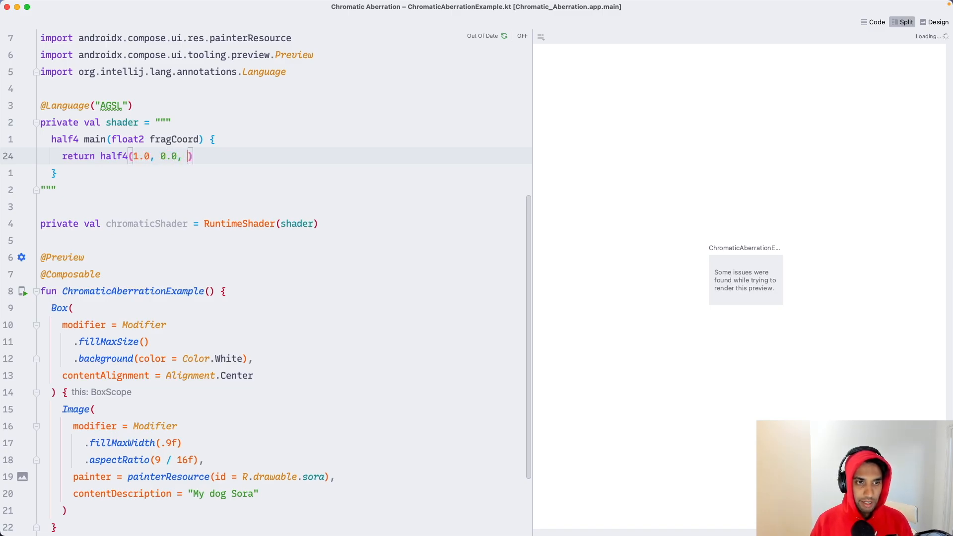
text(00)
key(BackSpace)
text(.0, 1.)
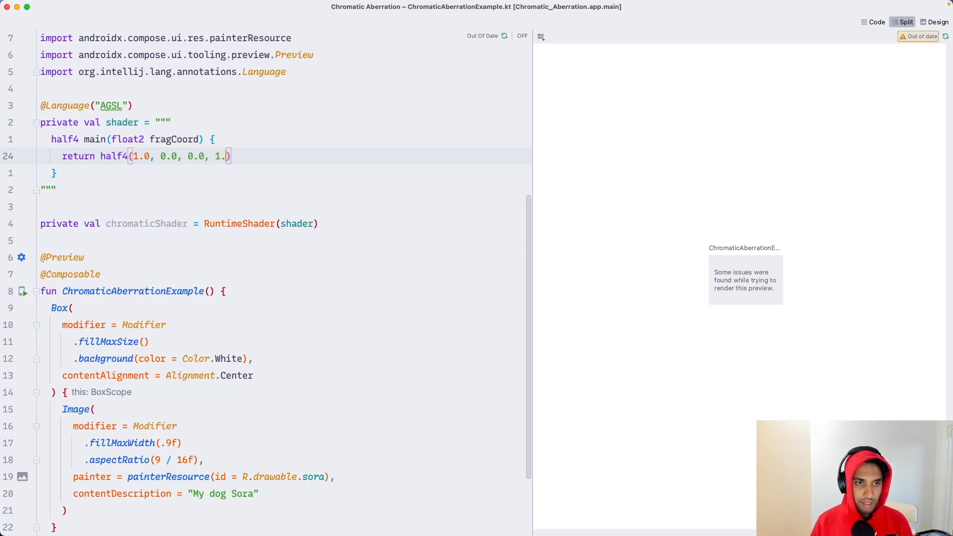
text(0)
key(Right)
text(;)
key(Up)
key(Up)
scroll(268, 297, up, 1)
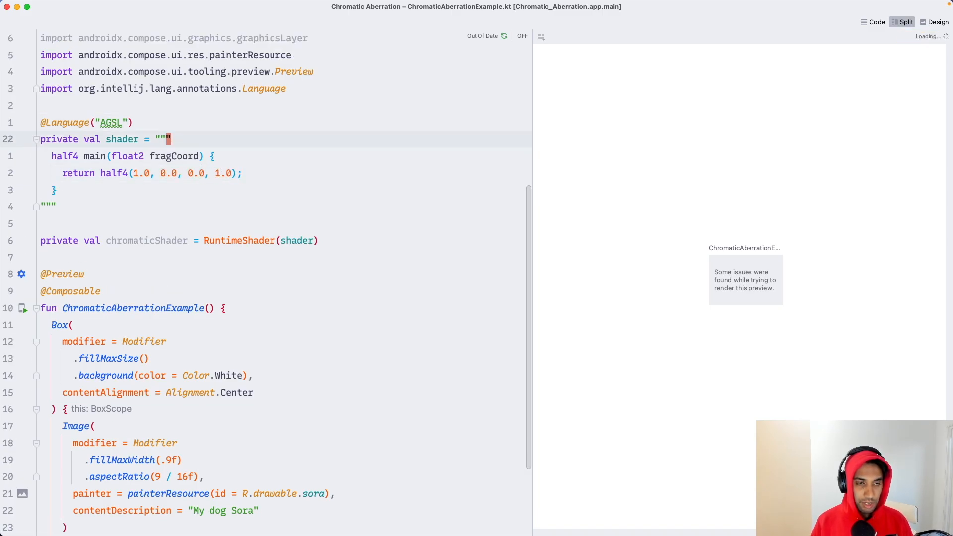
Add a uniform shader composable declaration above the main function.
key(Return)
text(unifo)
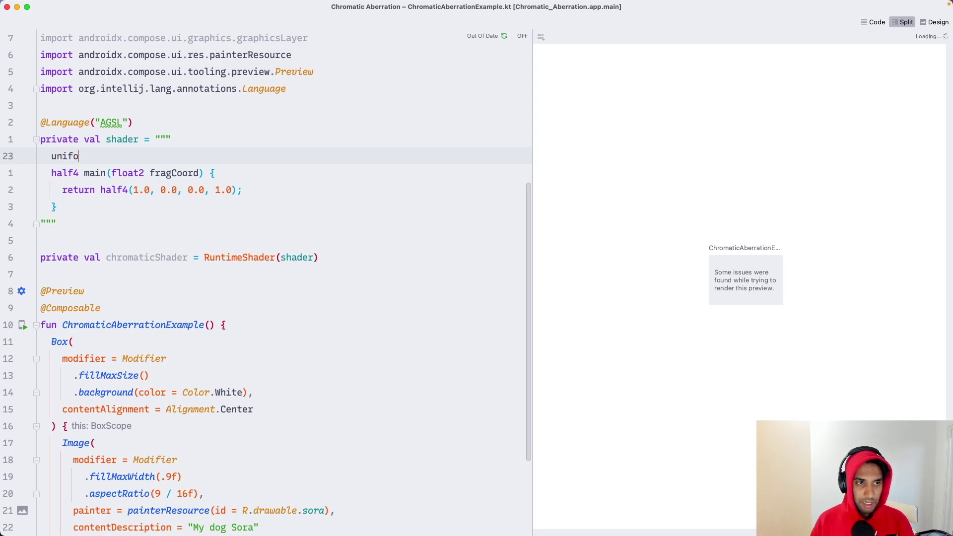
text(rm composabl)
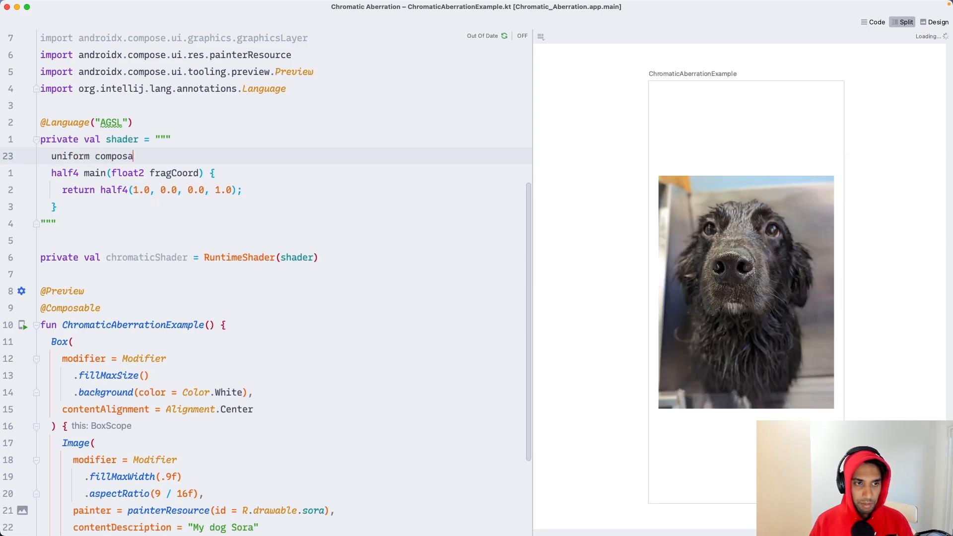
text(e)
key(BackSpace)
key(BackSpace)
key(BackSpace)
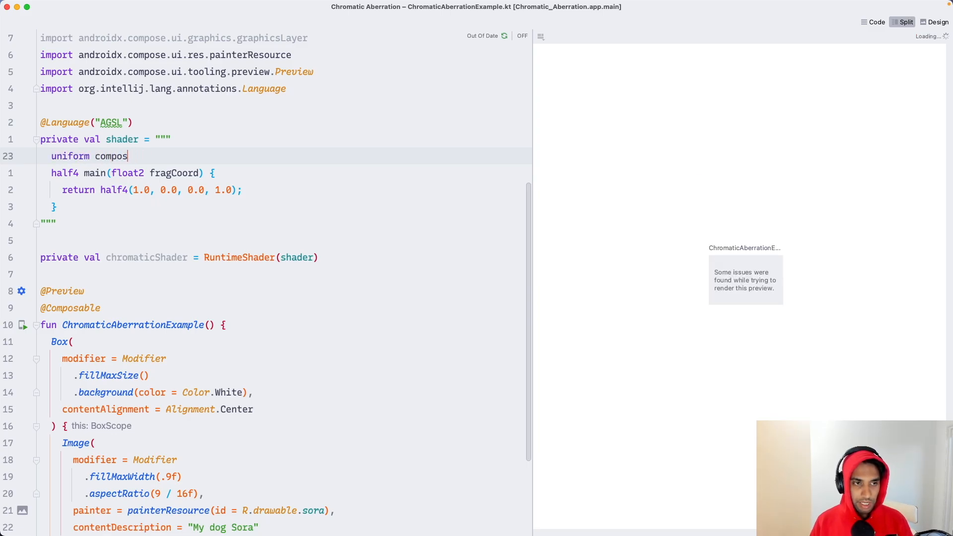
key(BackSpace)
key(BackSpace)
key(BackSpace)
text(der )
text(compo)
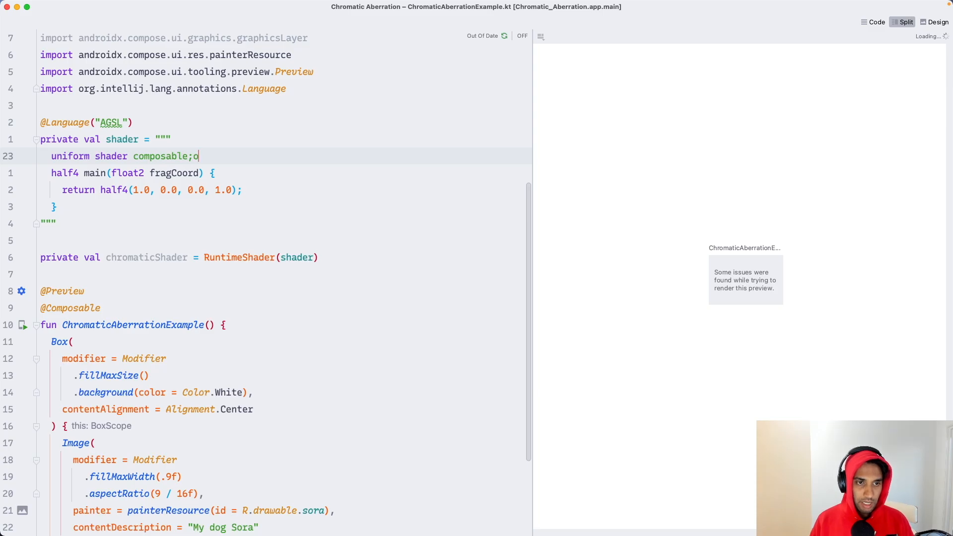
key(Return)
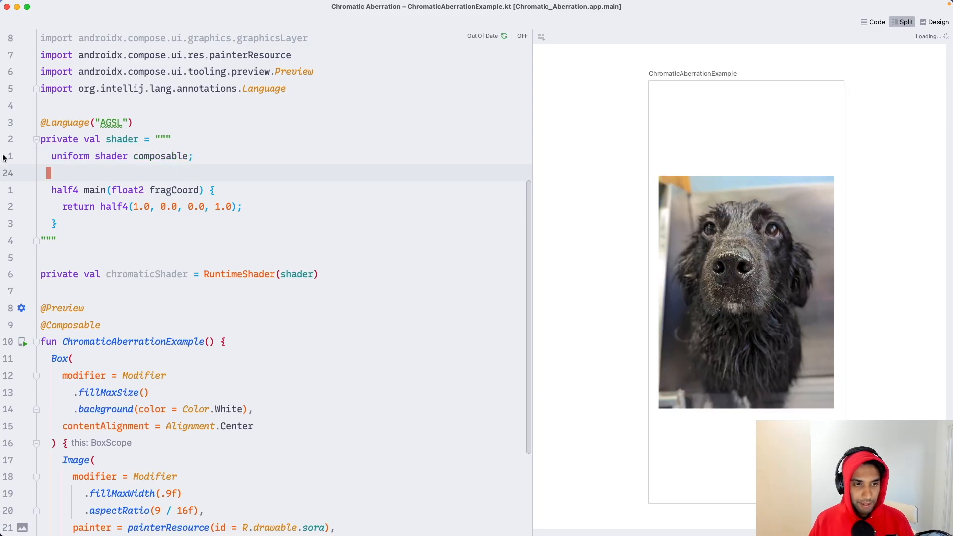
scroll(104, 268, down, 3)
scroll(104, 269, down, 3)
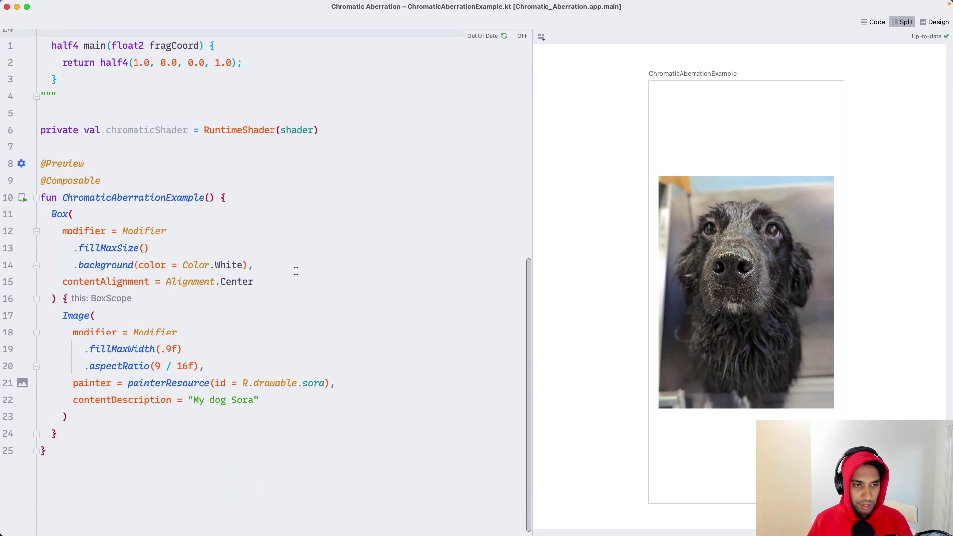
Add a graphicsLayer modifier with a renderEffect property to the dog Image.
click(227, 332)
key(Return)
text(.gra)
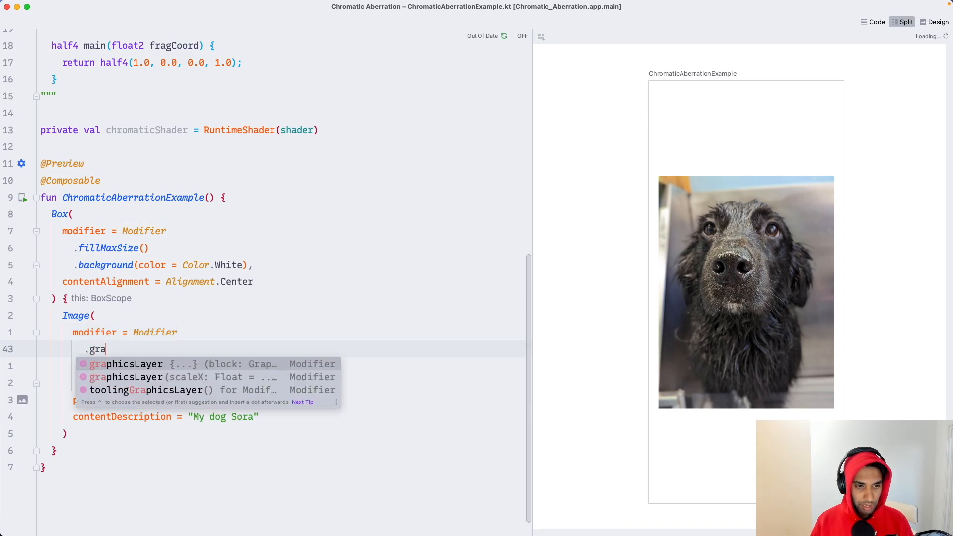
key(Tab)
key(Return)
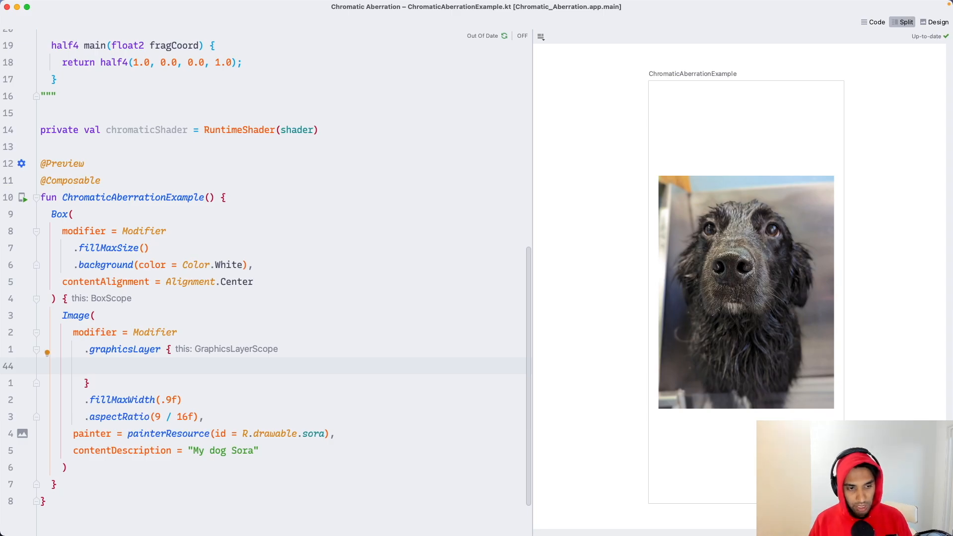
text(redner)
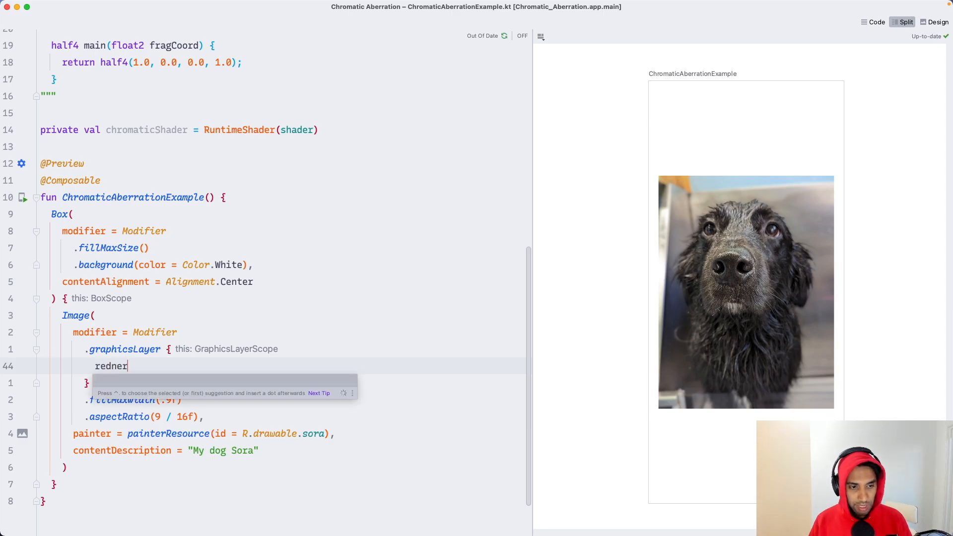
key(BackSpace)
key(BackSpace)
key(BackSpace)
text(nder)
key(Tab)
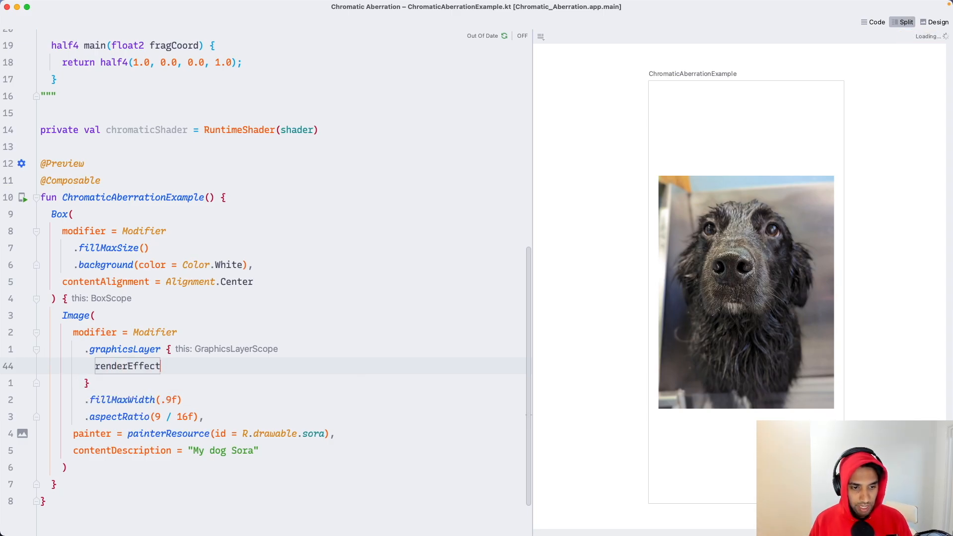
text(= RenderEffect)
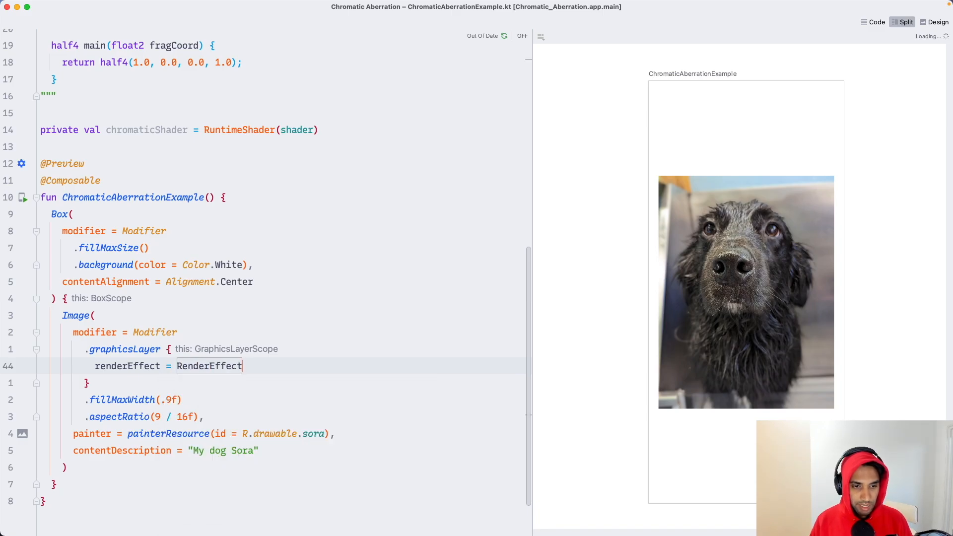
text(.)
Assign RenderEffect.createRuntimeShaderEffect(chromaticShader, "composable").asComposeRenderEffect(), turning the preview red.
key(Tab)
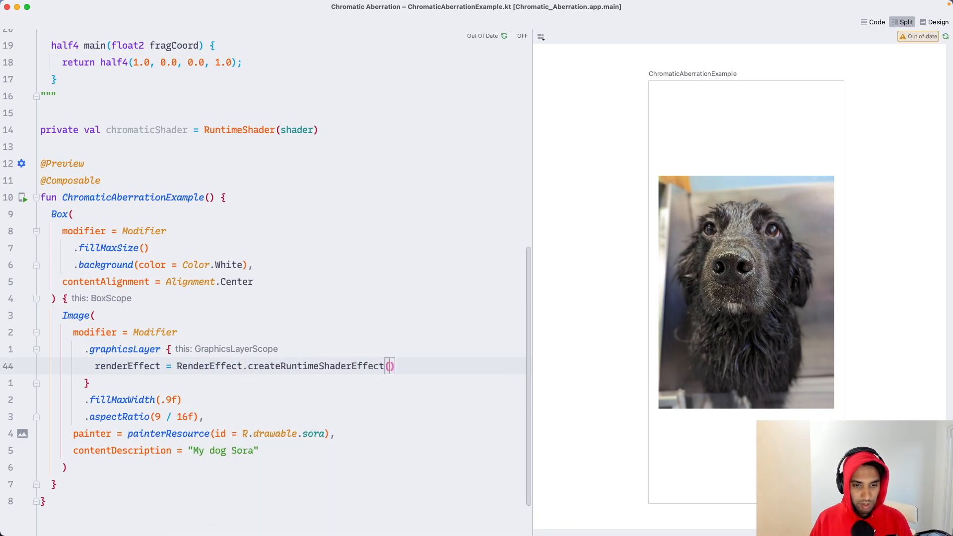
key(Return)
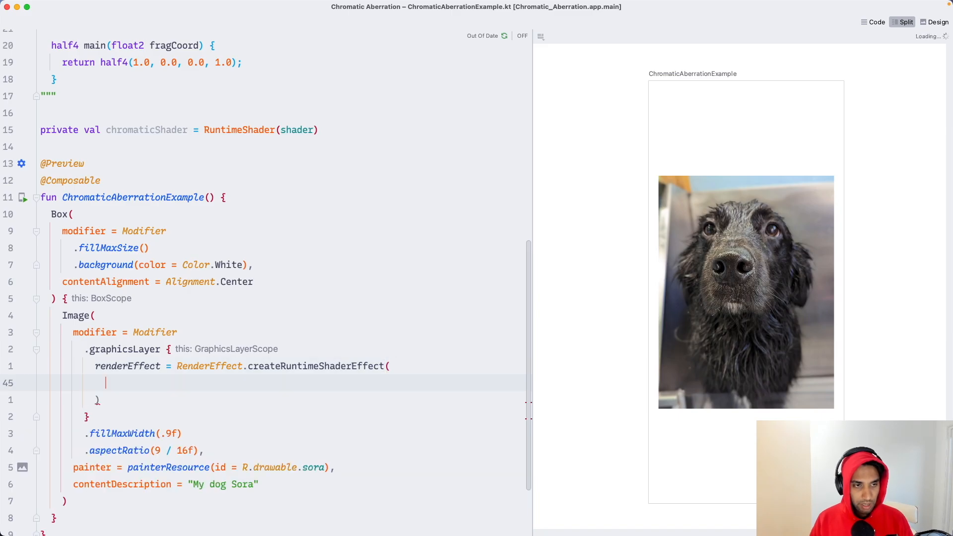
text(chrom)
key(Tab)
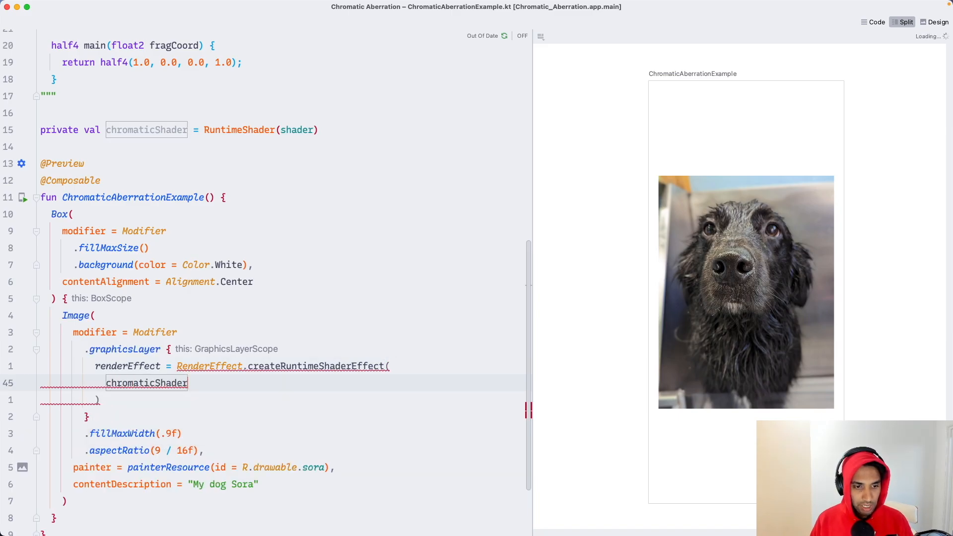
text(,)
key(Return)
text("com)
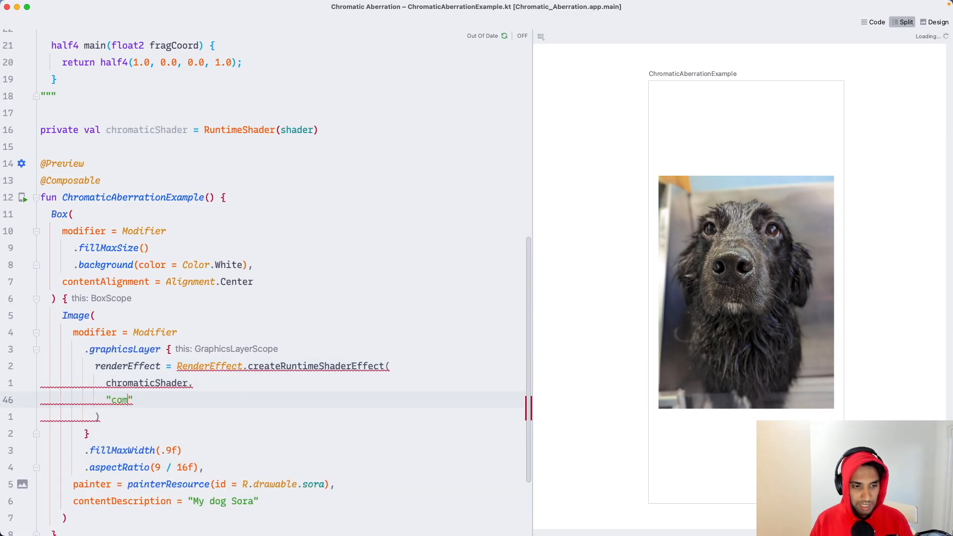
text(posable)
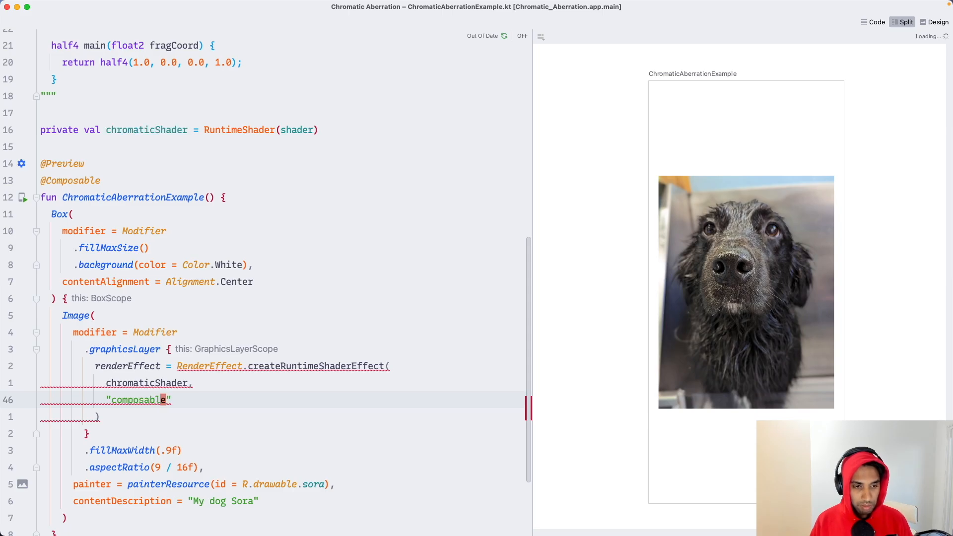
key(Down)
key(End)
text(.)
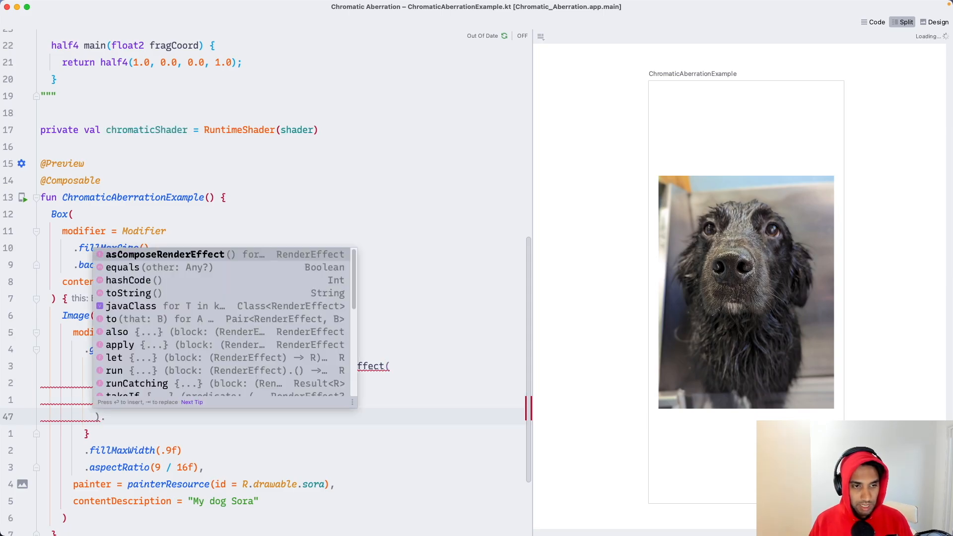
key(Return)
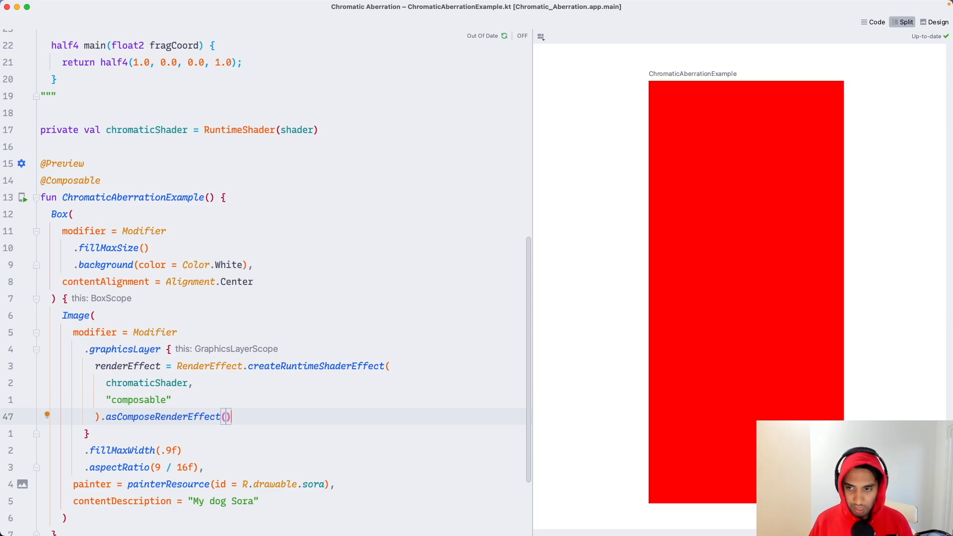
Start a new line inside the graphicsLayer block for another property.
click(205, 351)
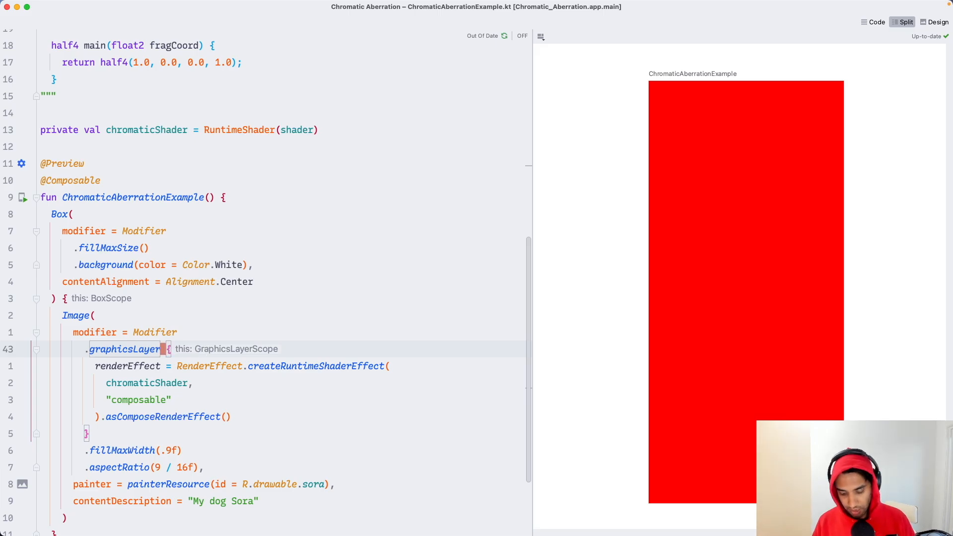
key(Return)
text(clip =)
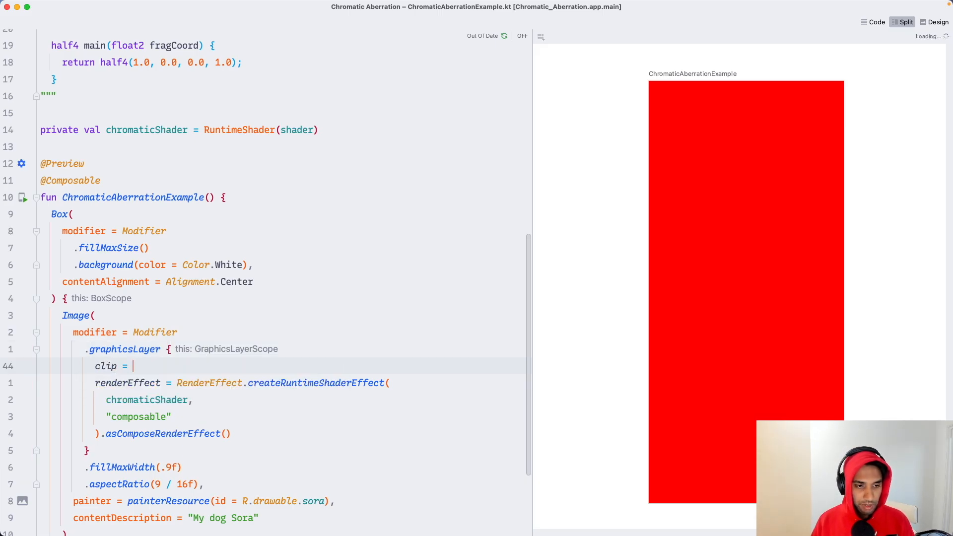
text( true)
Finish clip = true, then highlight 'shader' in the uniform composable declaration.
key(Escape)
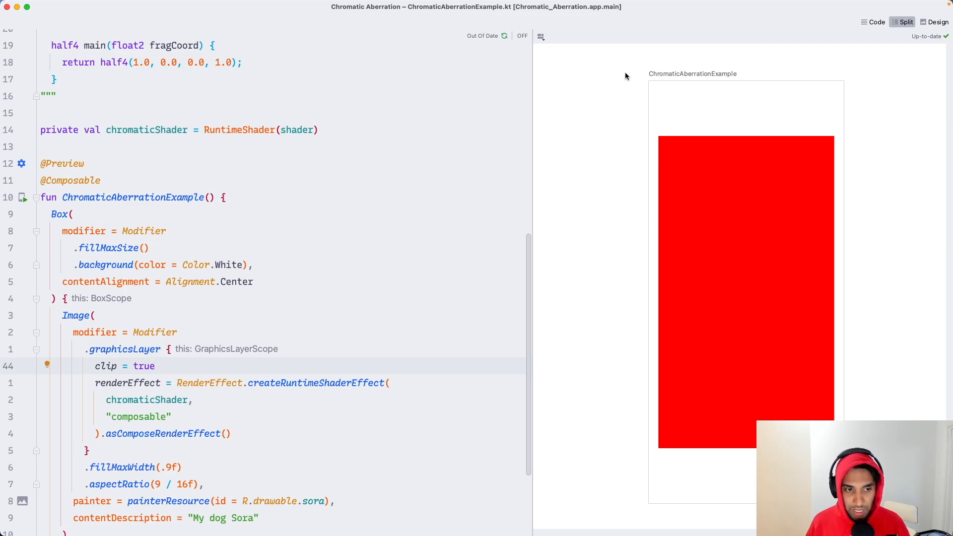
scroll(253, 187, up, 1)
scroll(253, 187, up, 4)
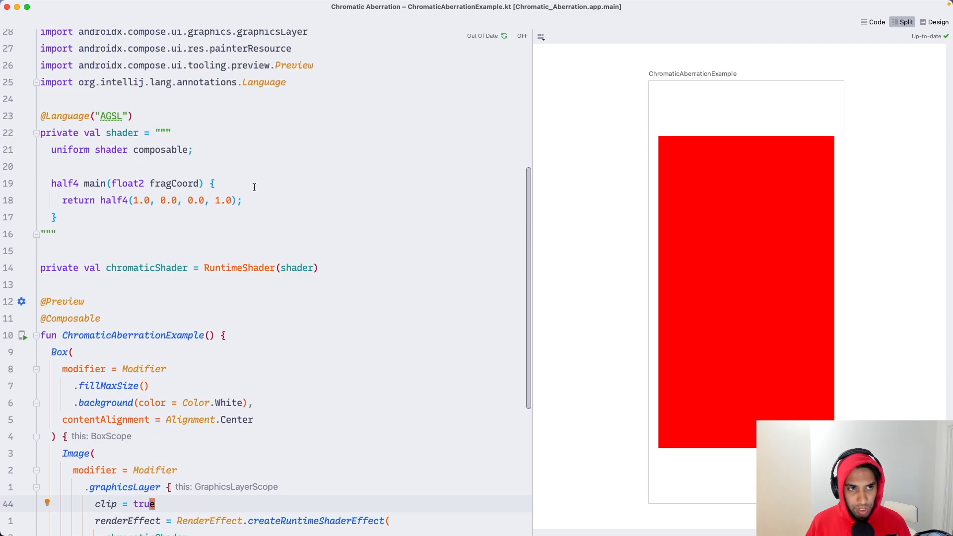
scroll(254, 187, up, 3)
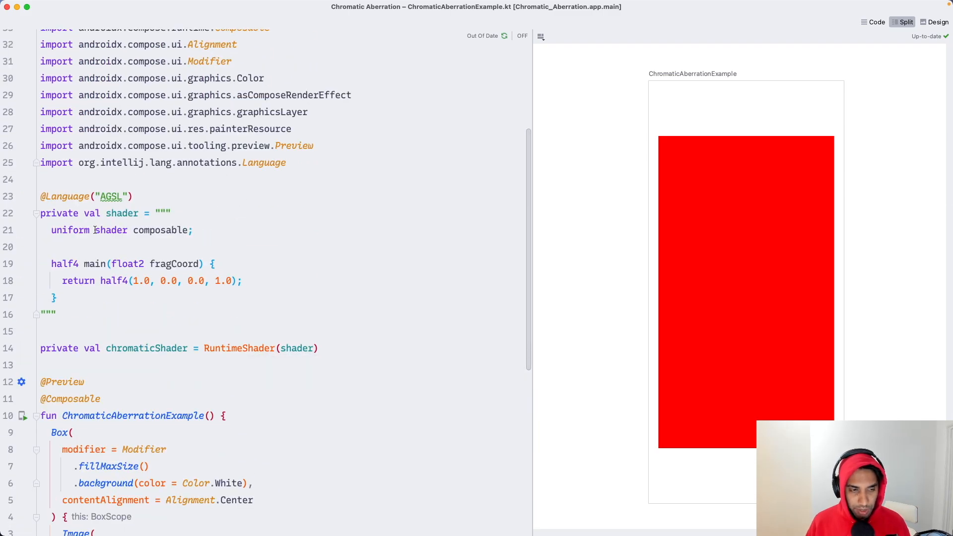
drag(45, 230, 196, 229)
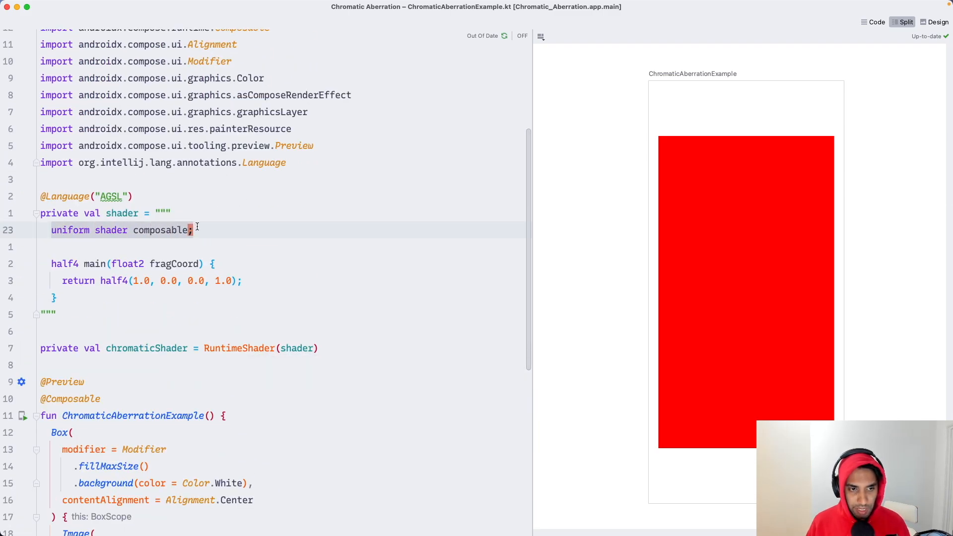
click(99, 230)
drag(99, 230, 128, 230)
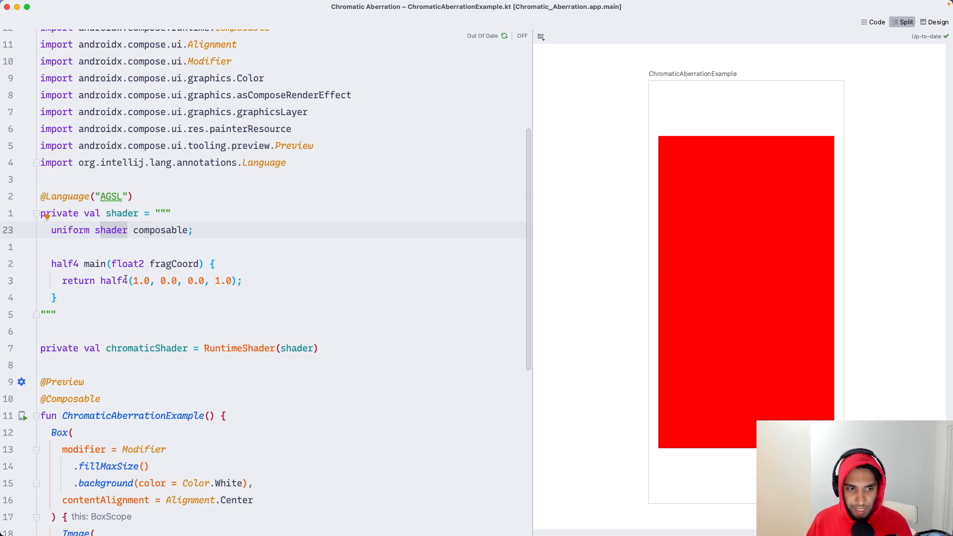
Replace the hardcoded red return with composable.eval(fragCoord), restoring the dog photo.
click(100, 281)
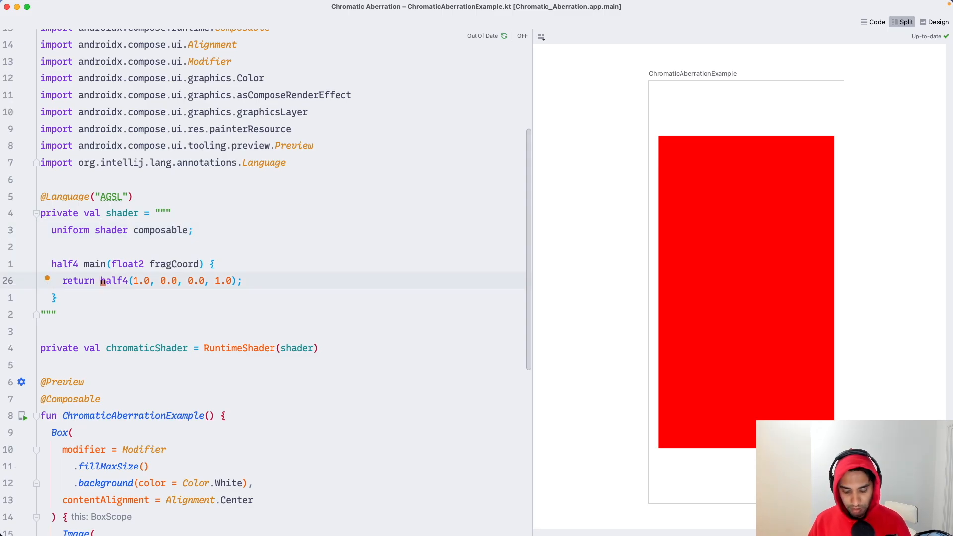
key(alt+Up)
text(composab)
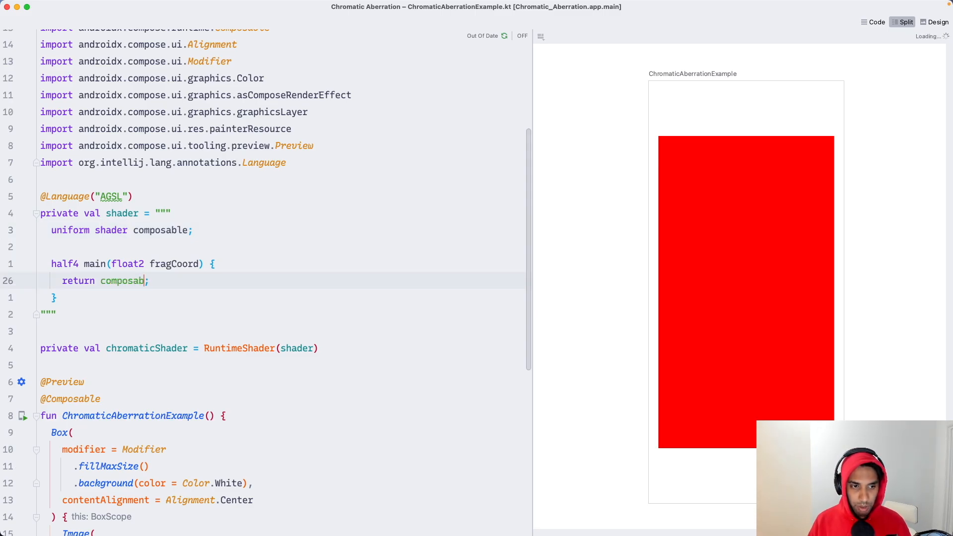
text(le.eval(fr)
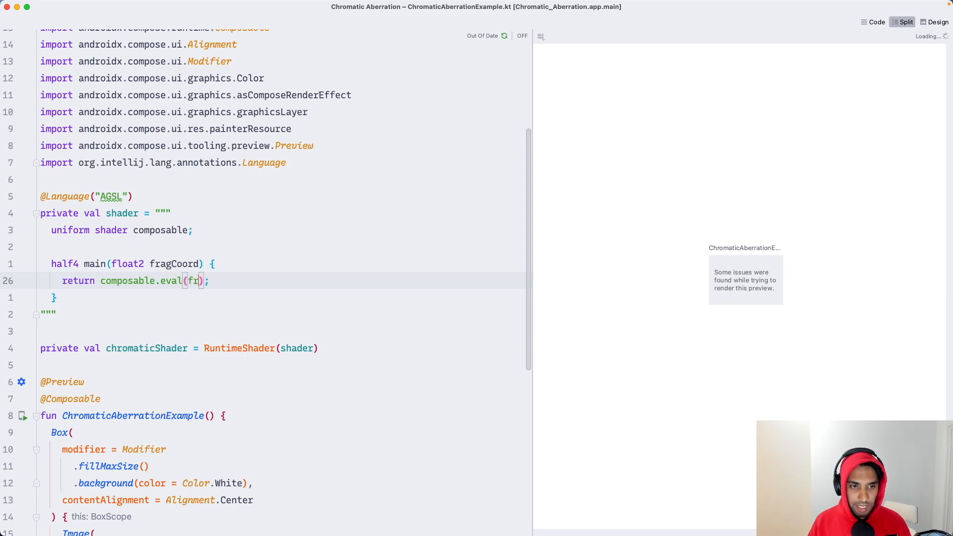
text(agCoord)
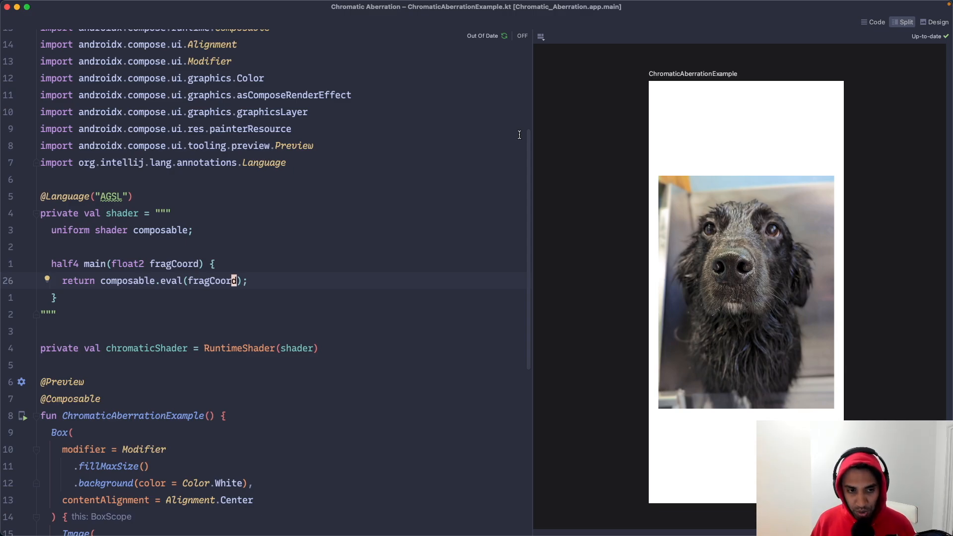
Declare float displacement = 30.0; at the start of main.
key(Up)
key(End)
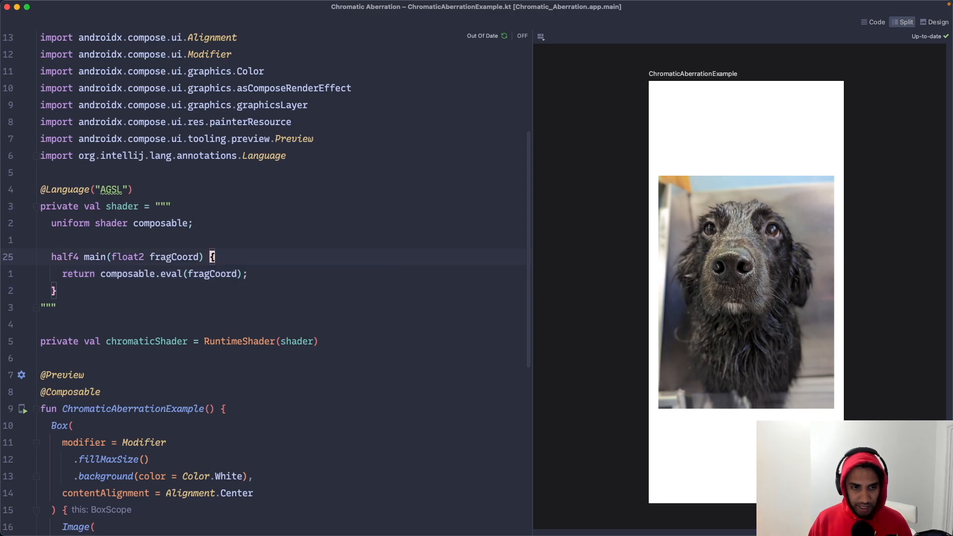
key(Return)
text(float di)
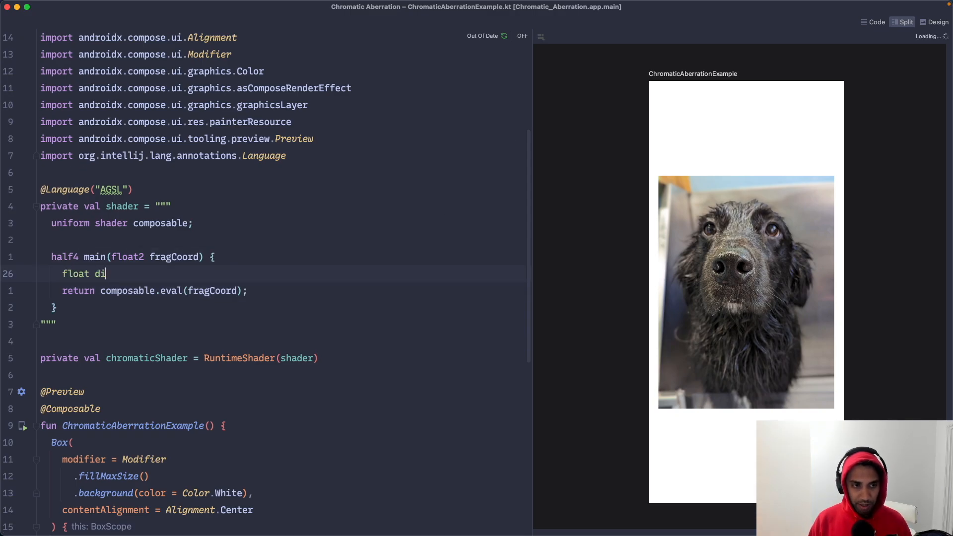
text(splacement = )
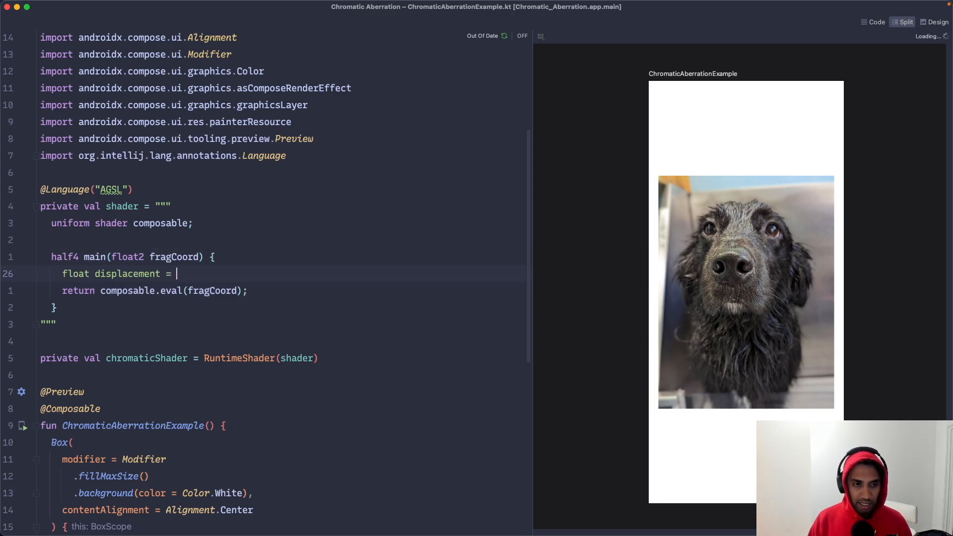
text(30.0;)
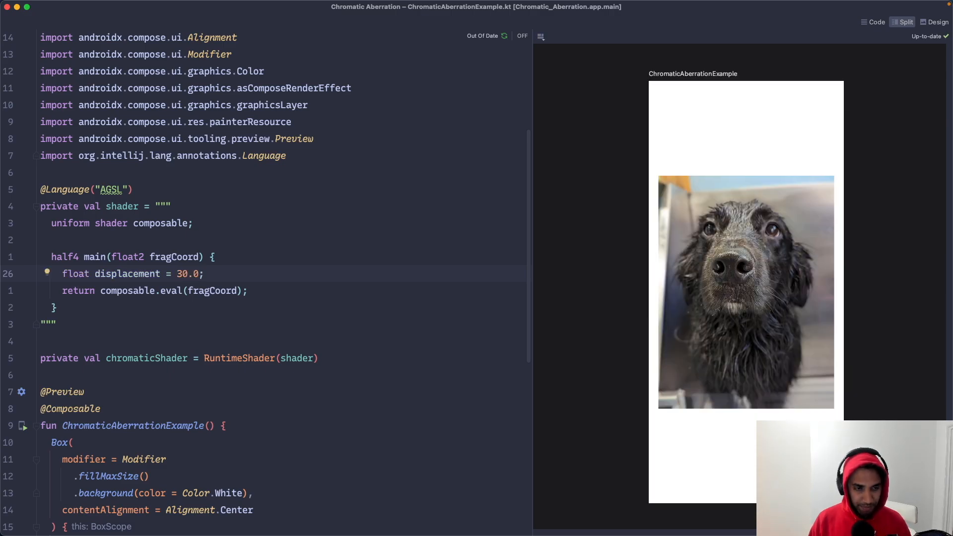
key(Return)
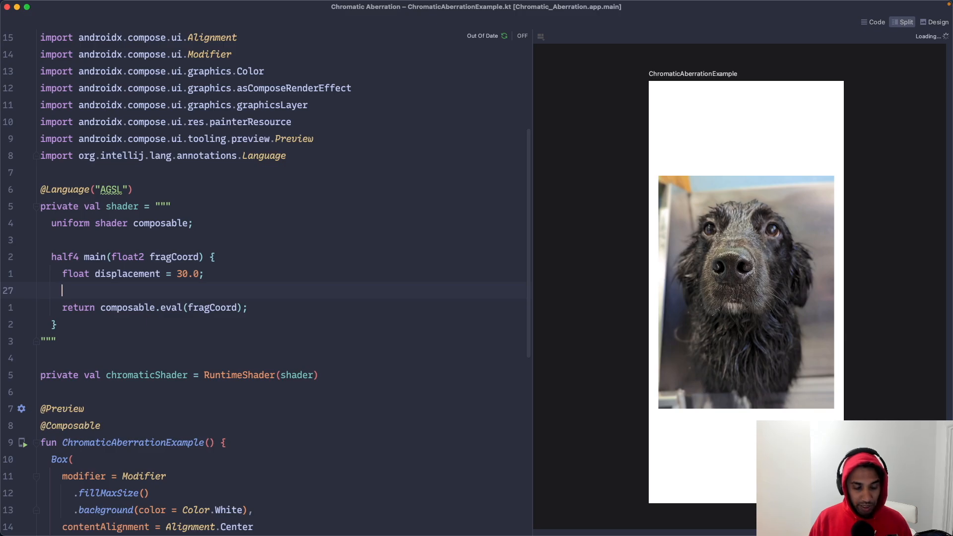
text(half)
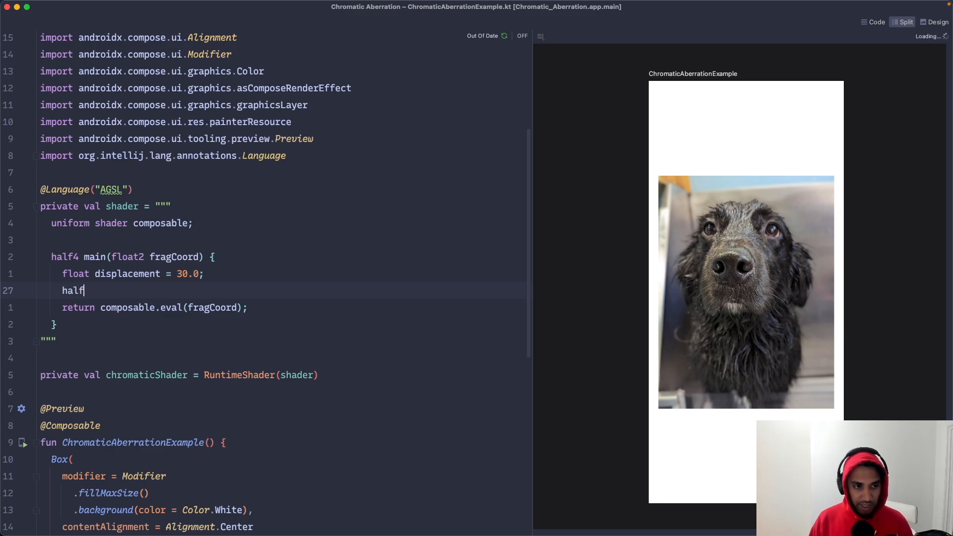
text(4)
Declare half3 color = composable.eval(fragCoord).rgb; after the displacement.
key(BackSpace)
text(3 )
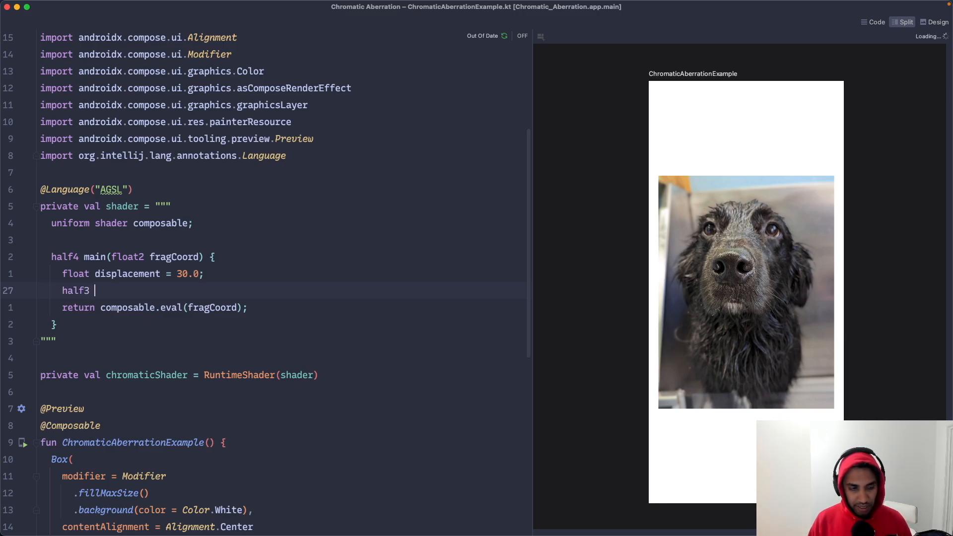
text(color = compo)
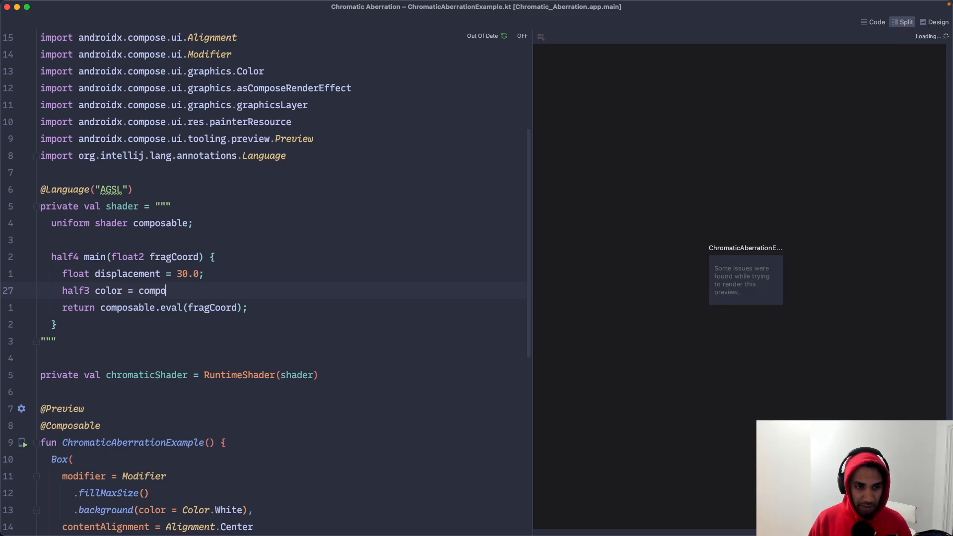
text(sable.eval(fra)
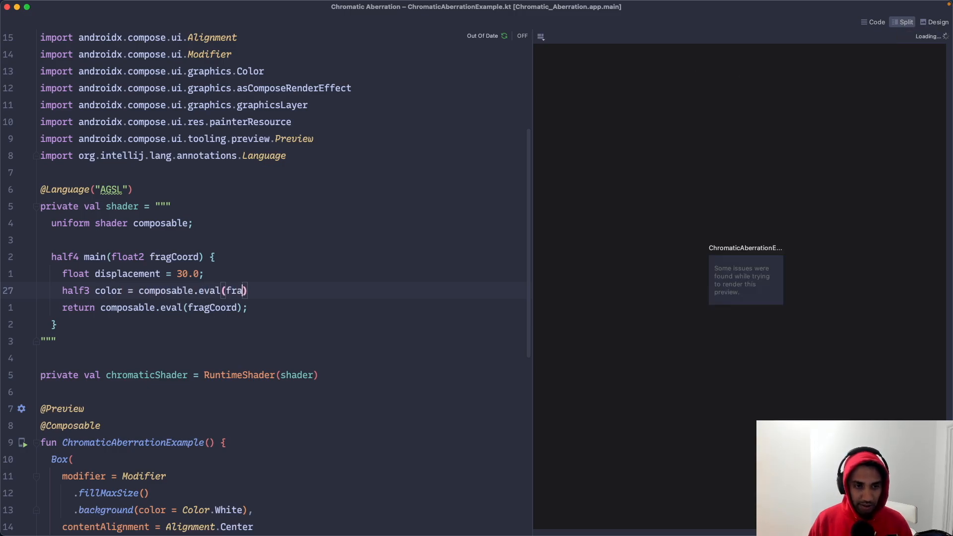
text(gCoord).rgh)
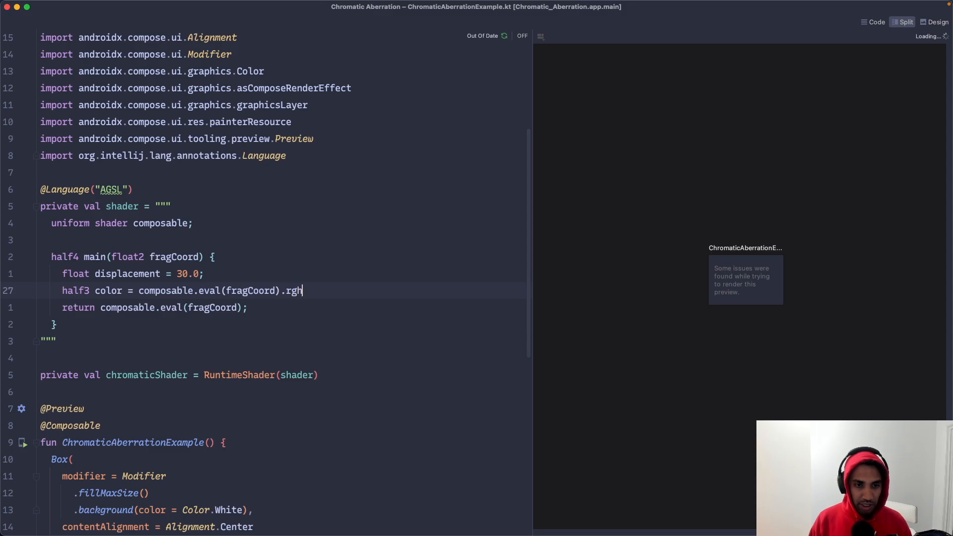
key(BackSpace)
text(b;)
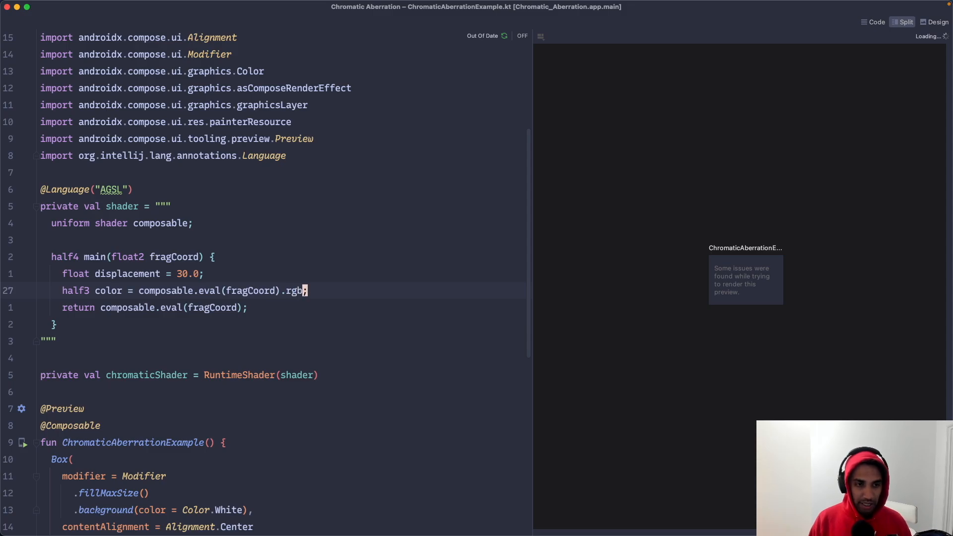
key(Return)
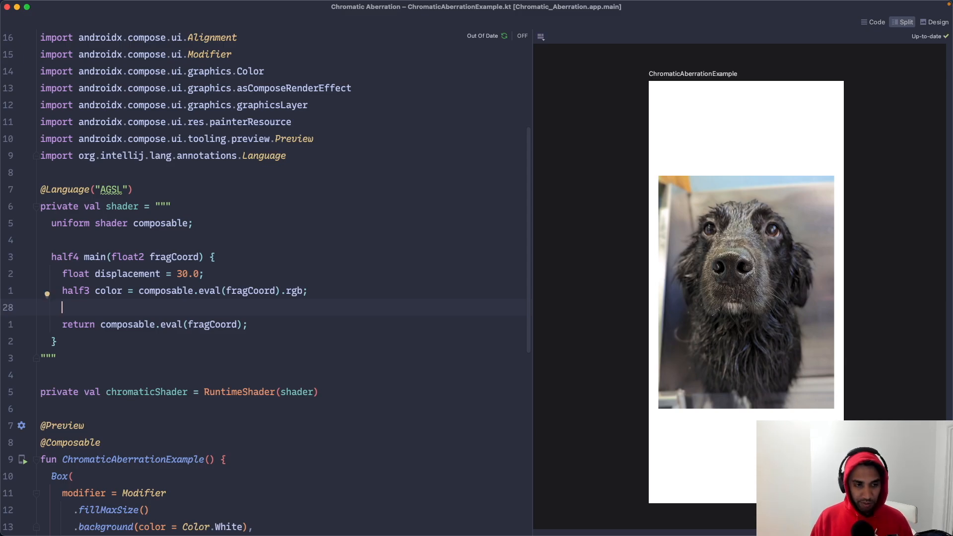
text(co)
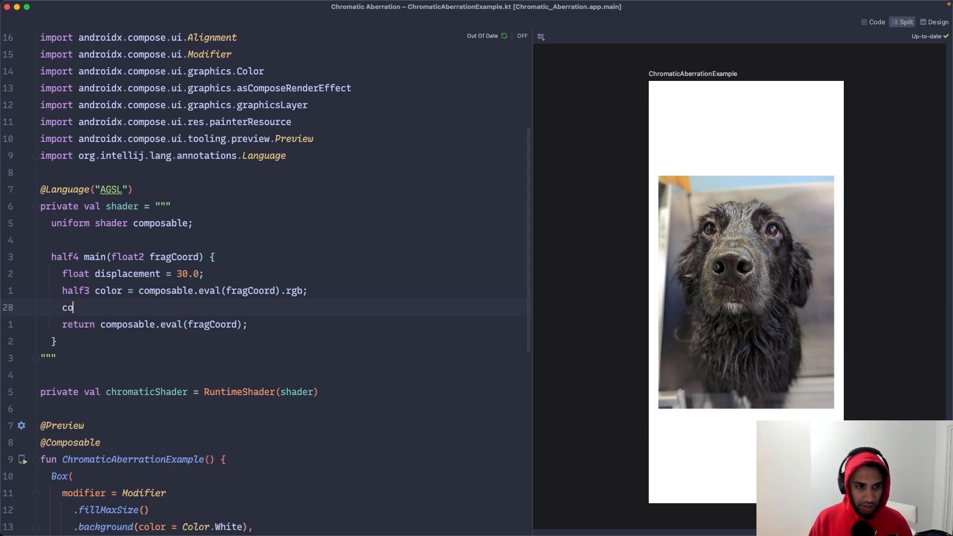
text(lor.r)
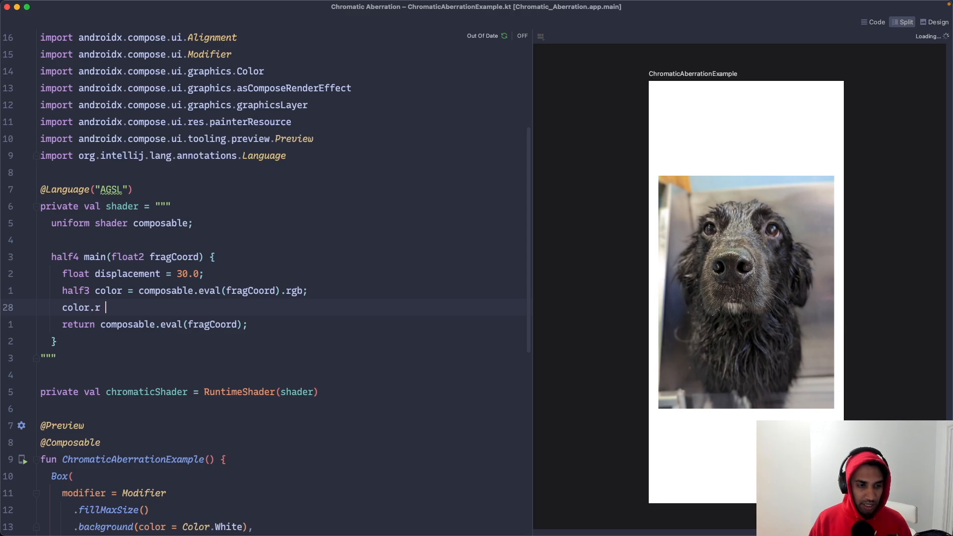
text( = comp)
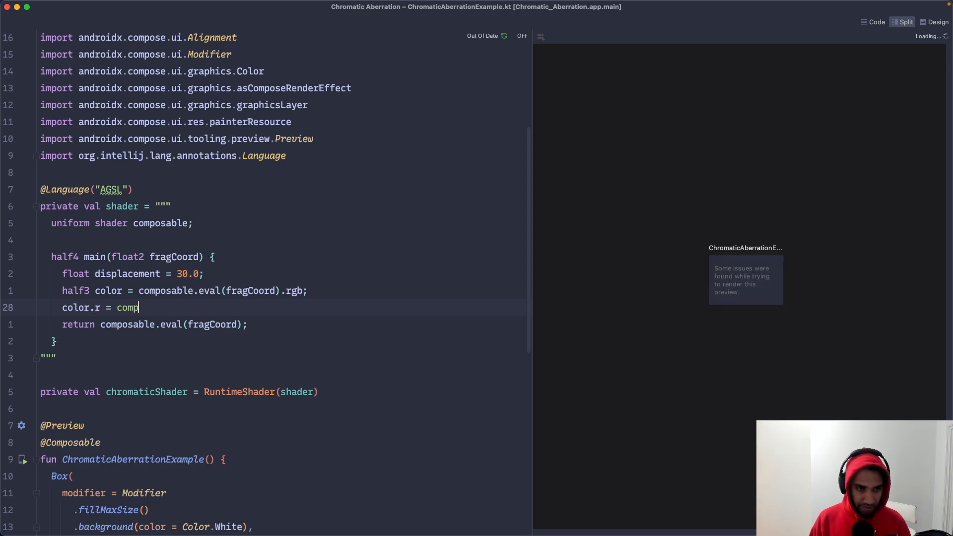
text(osable.eval)
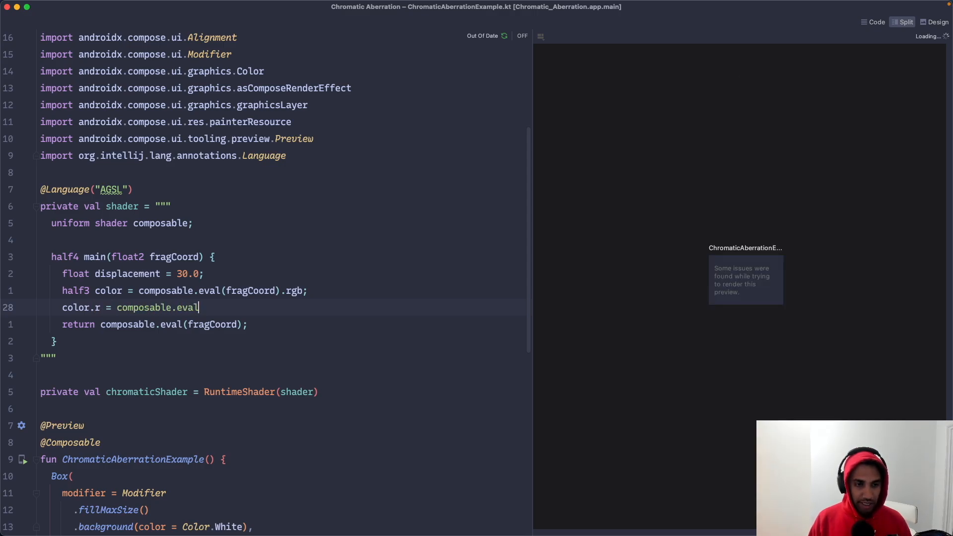
text(()
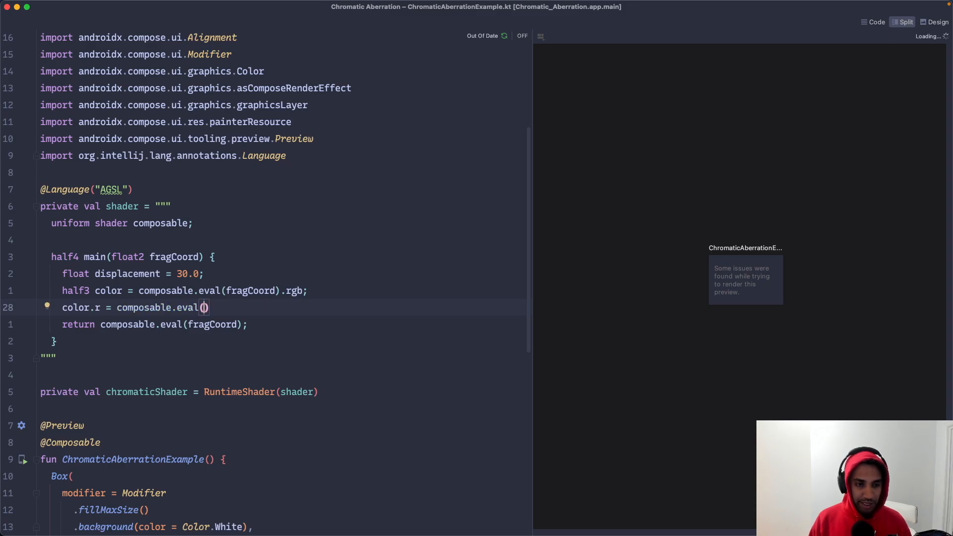
text(float1)
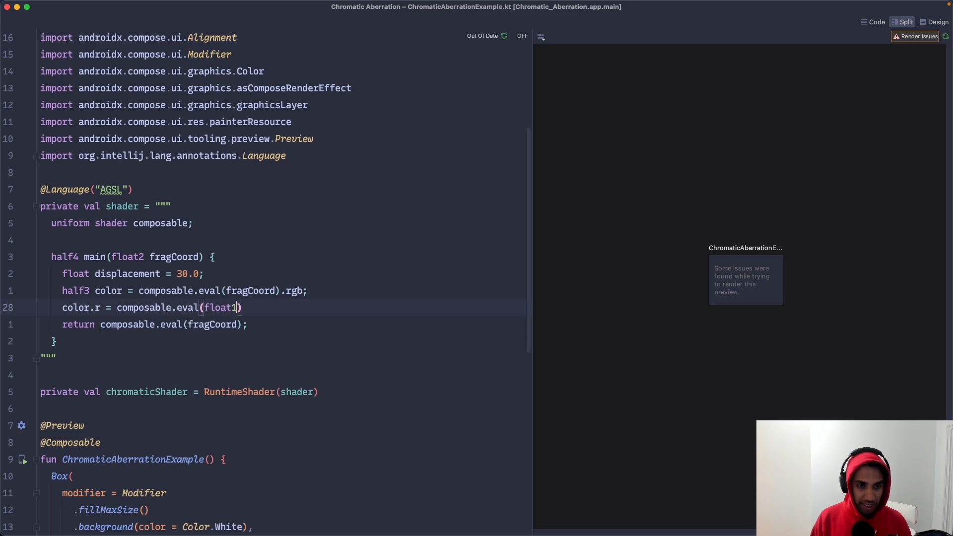
text(2)
Set color.r from composable.eval(float2(fragCoord.x - displacement, fragCoord.y)).r and duplicate the line.
key(BackSpace)
text(2)
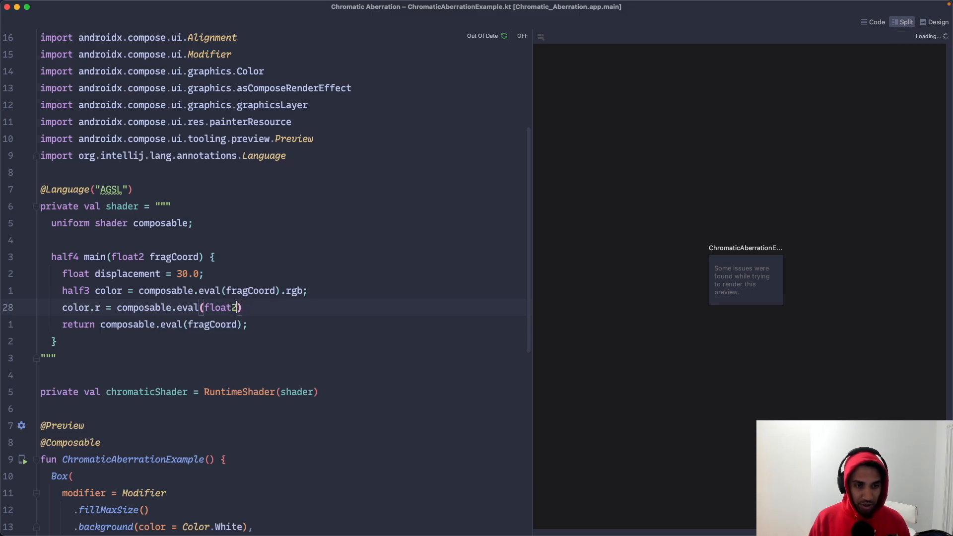
text(()
text(fragCoord.x)
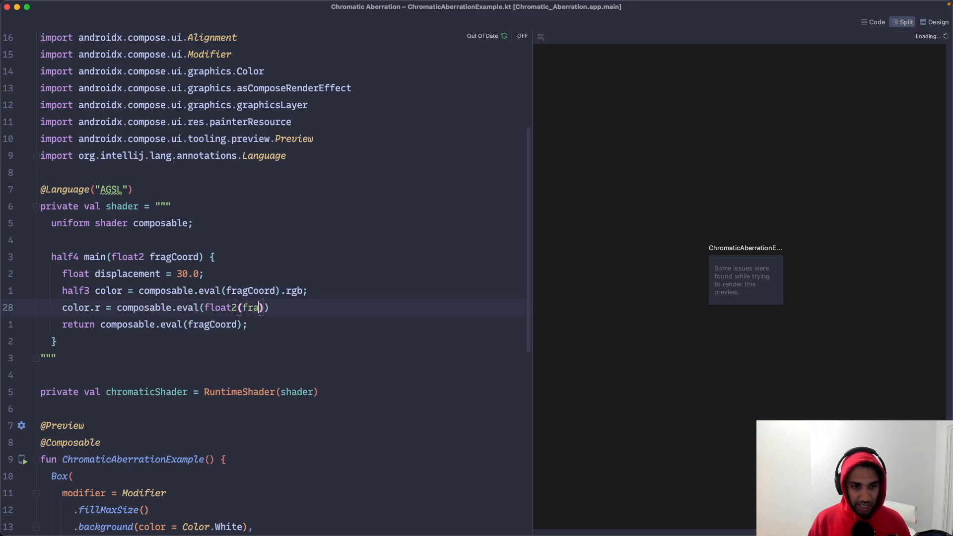
text( -)
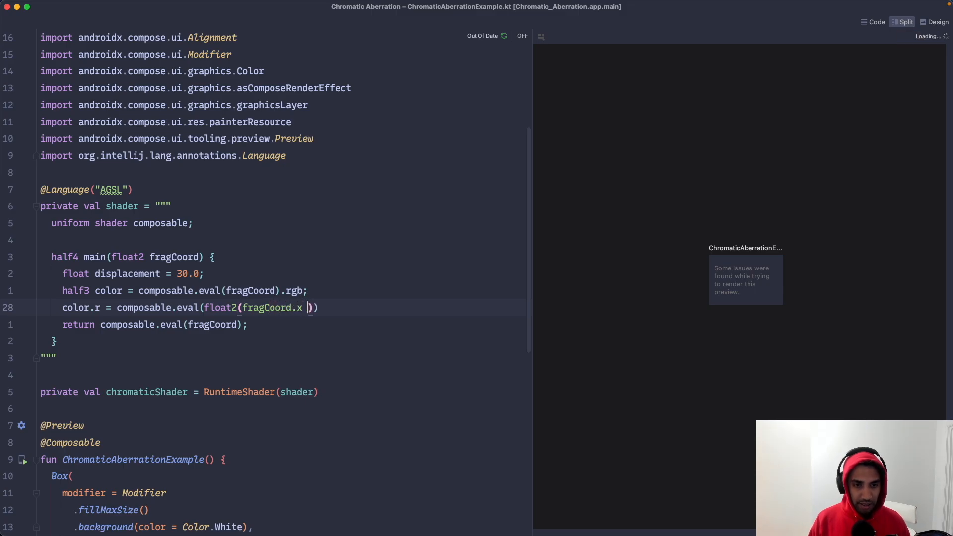
text( displacement, fragCoord)
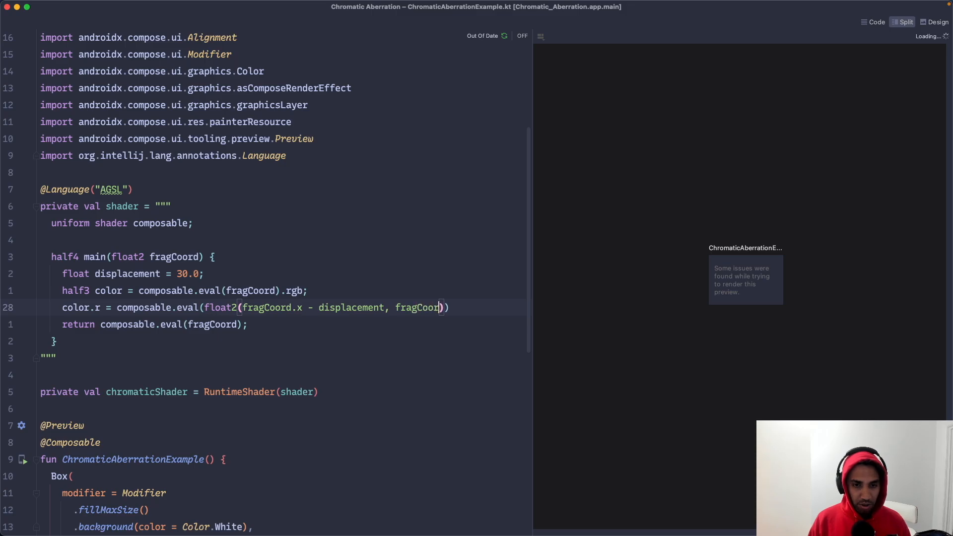
text(.y)
key(Right)
key(Right)
text(.r)
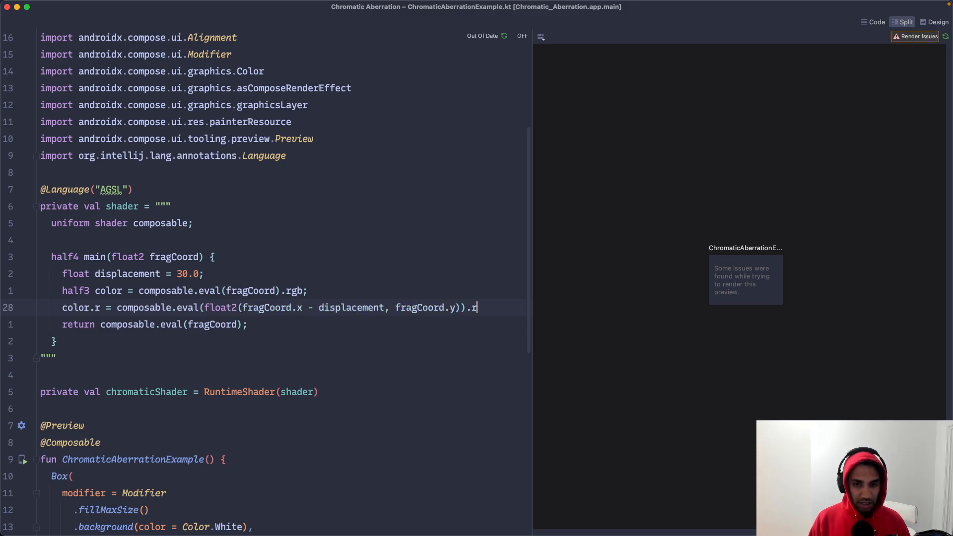
text(;)
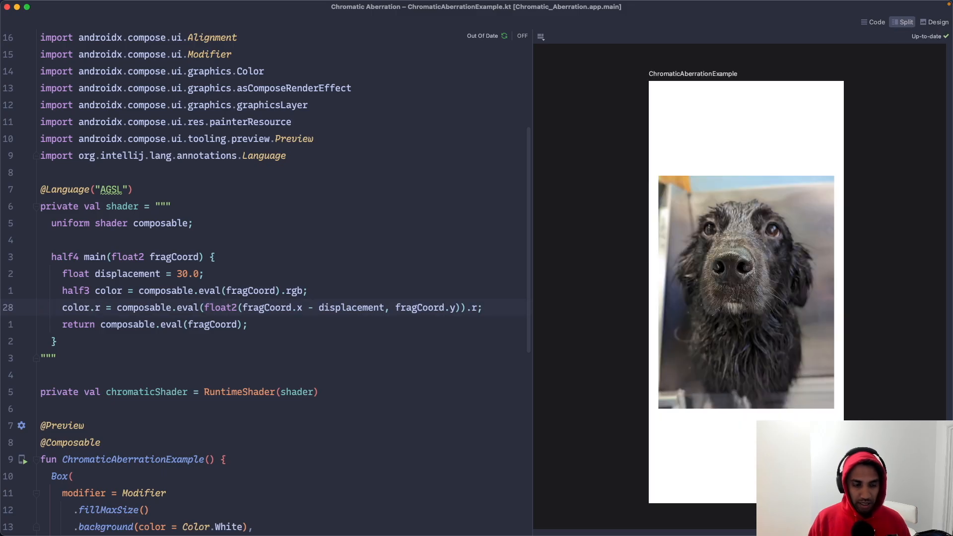
key(super+d)
key(Home)
Change the duplicate to color.b sampling at fragCoord.x + displacement.
key(alt+Right)
key(shift+Right)
text(b)
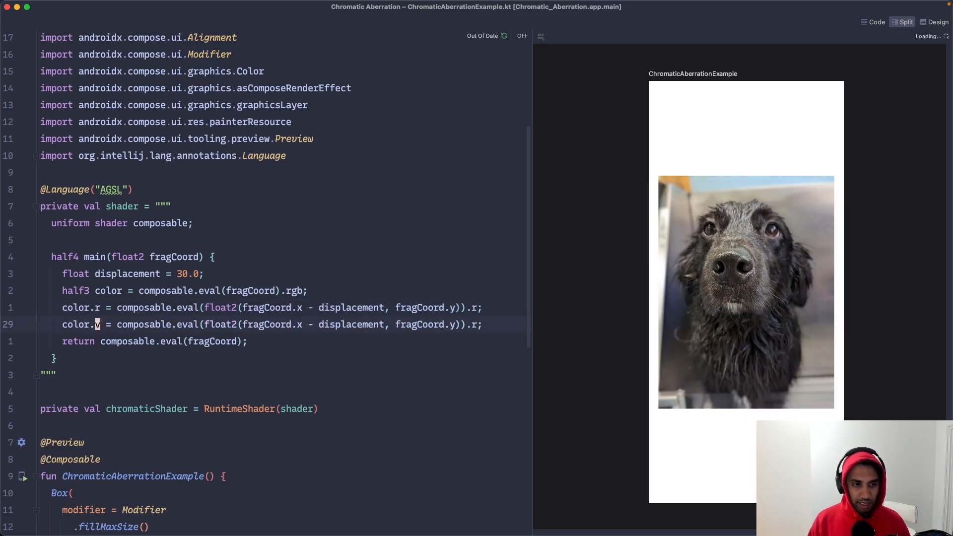
key(End)
key(Left)
text(b;)
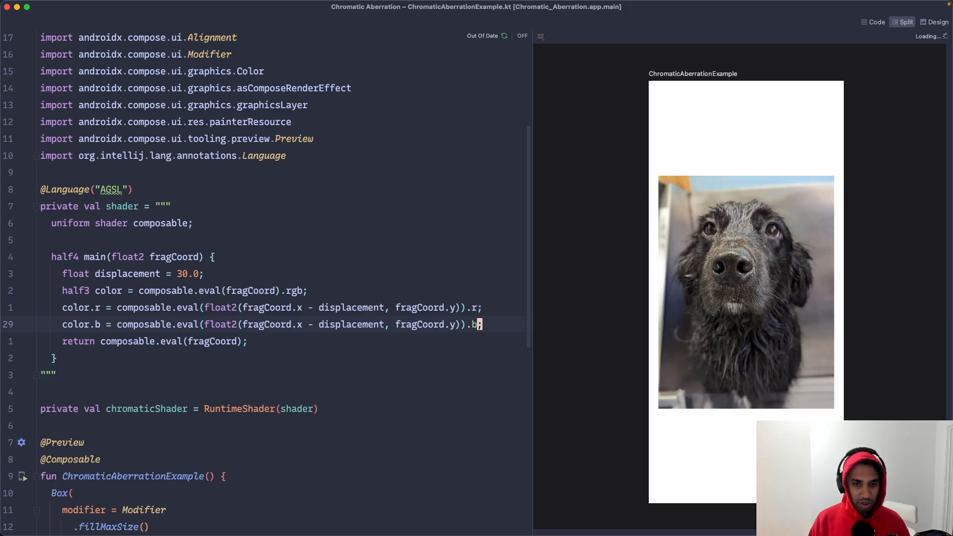
key(alt+Left)
key(alt+Left)
key(alt+Left)
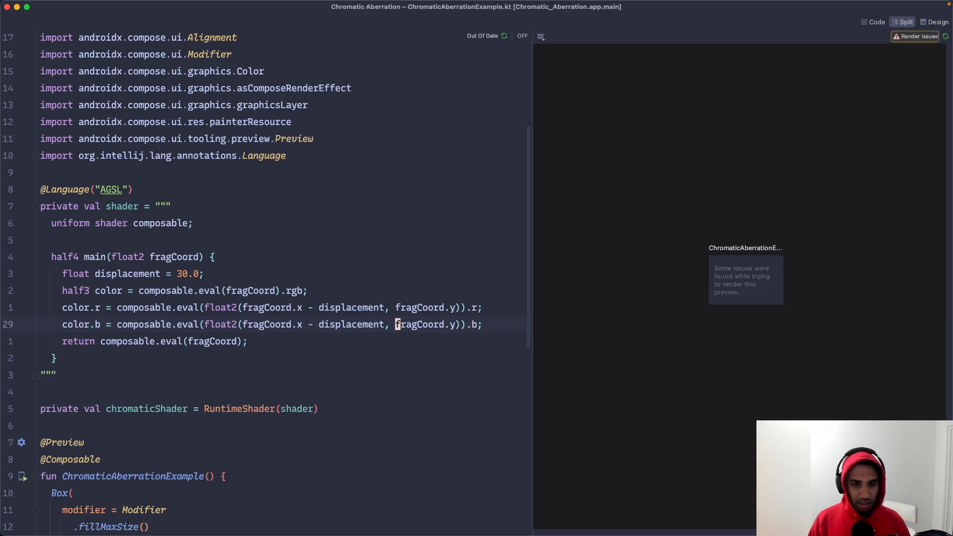
key(alt+Left)
key(alt+Left)
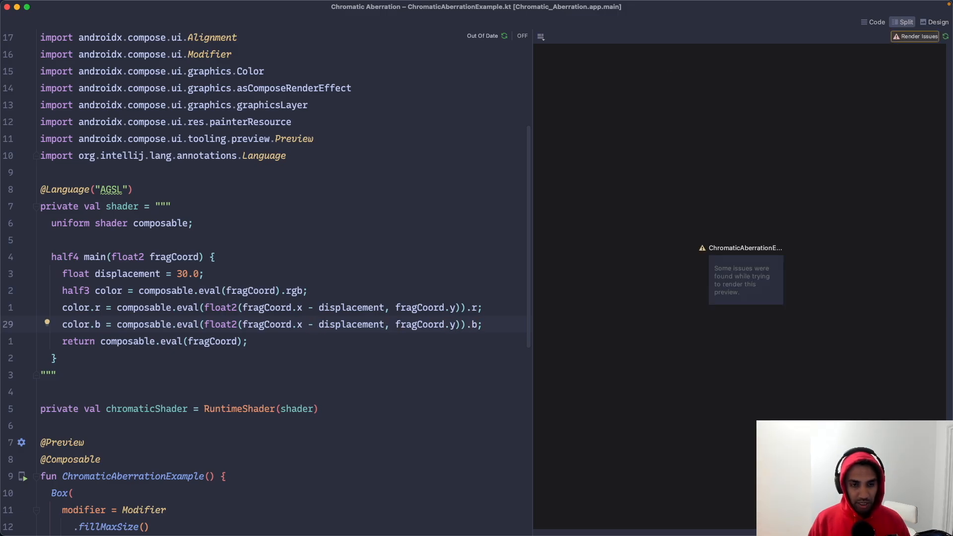
text(rd.x +)
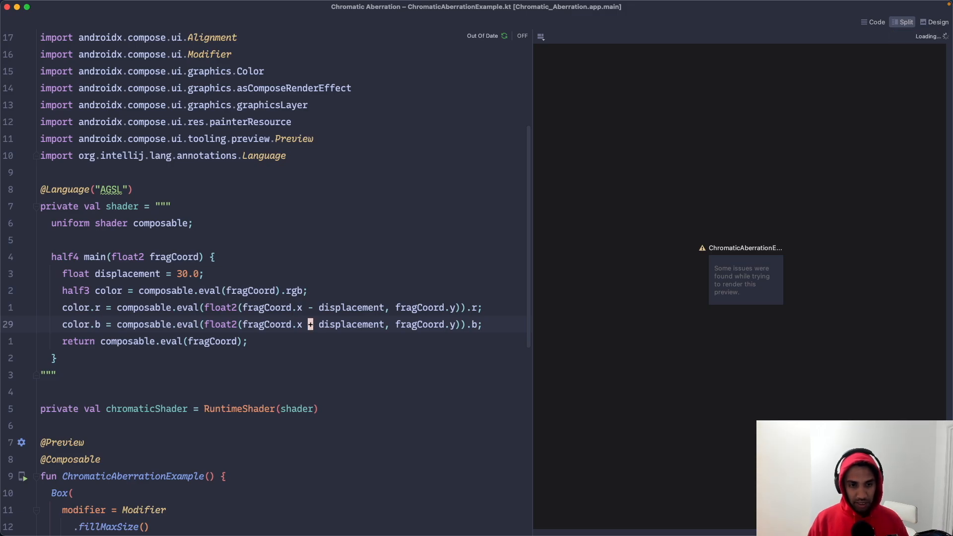
Return half4(color, 1.0) so the preview shows red/blue fringing.
key(Down)
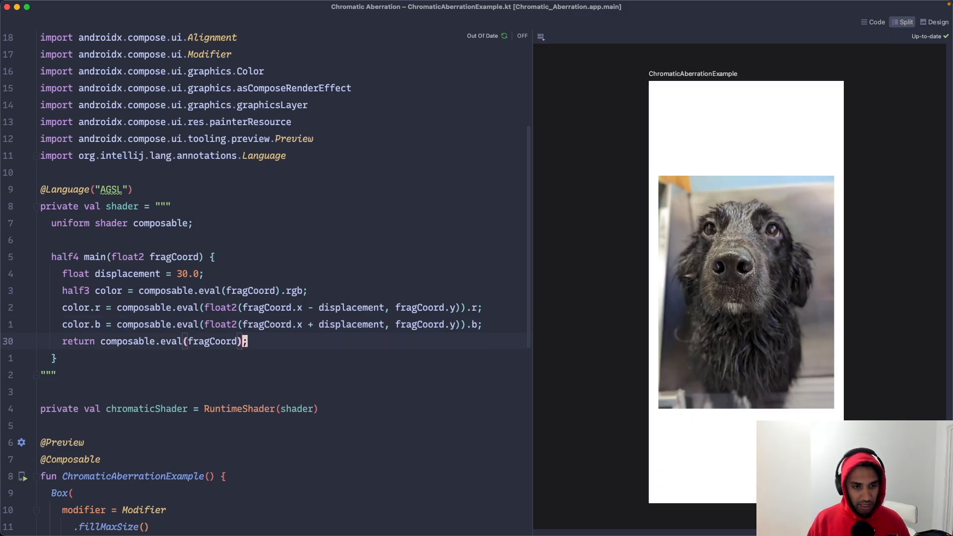
key(Home)
key(alt+Right)
key(alt+Right)
text(b)
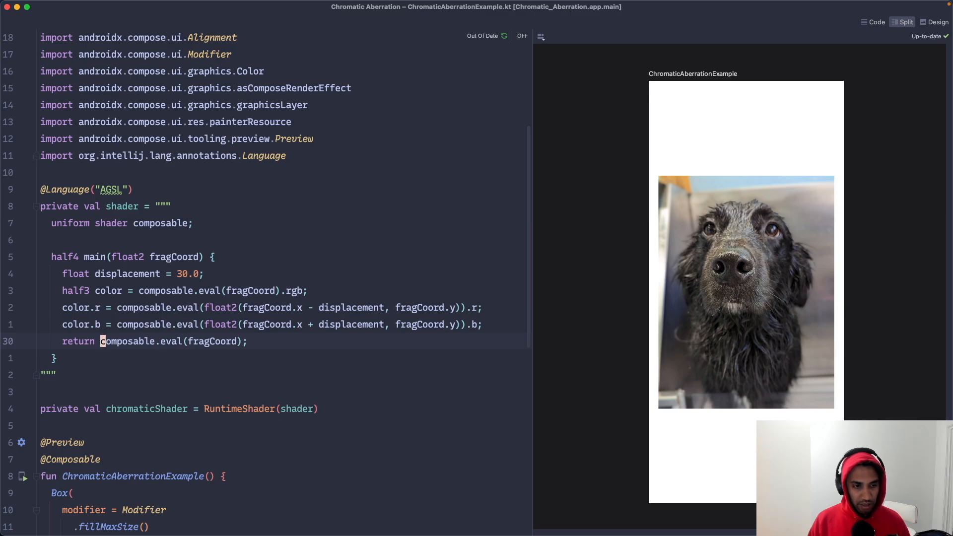
text(ct;)
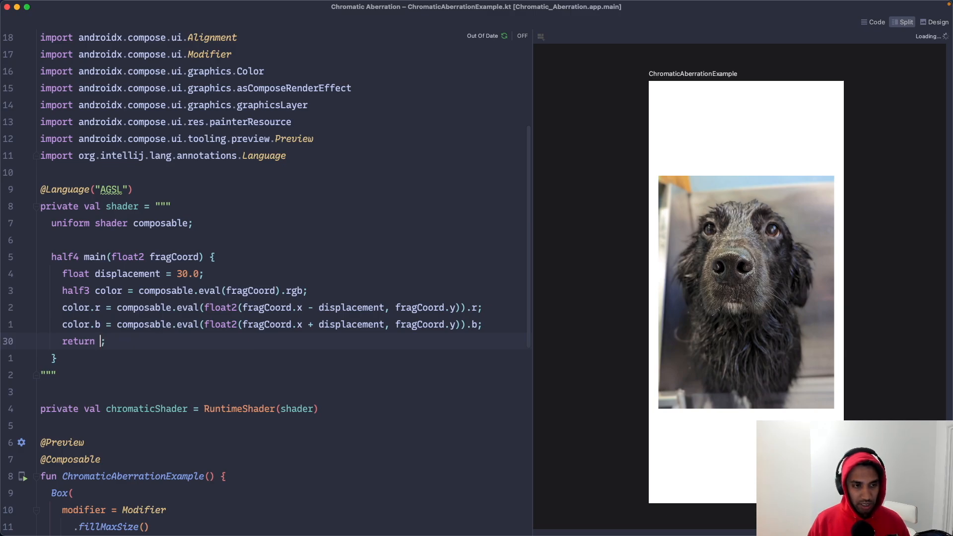
text(co)
key(BackSpace)
key(BackSpace)
text(half4)
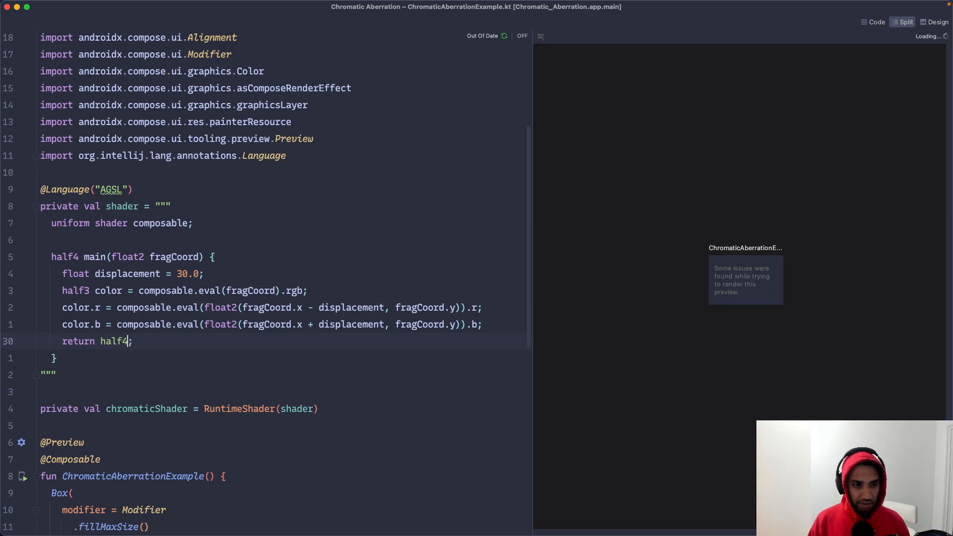
text((color, 1.)
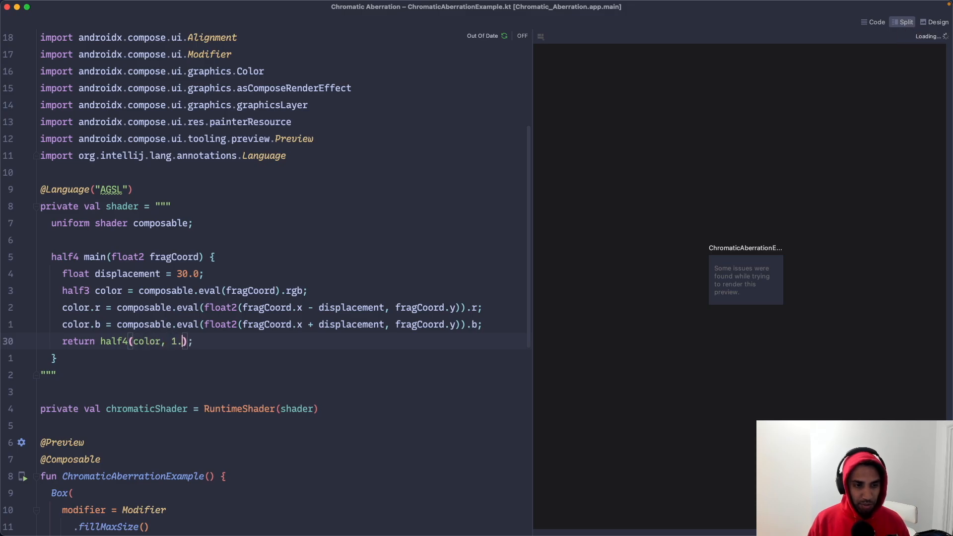
text(0)
key(Escape)
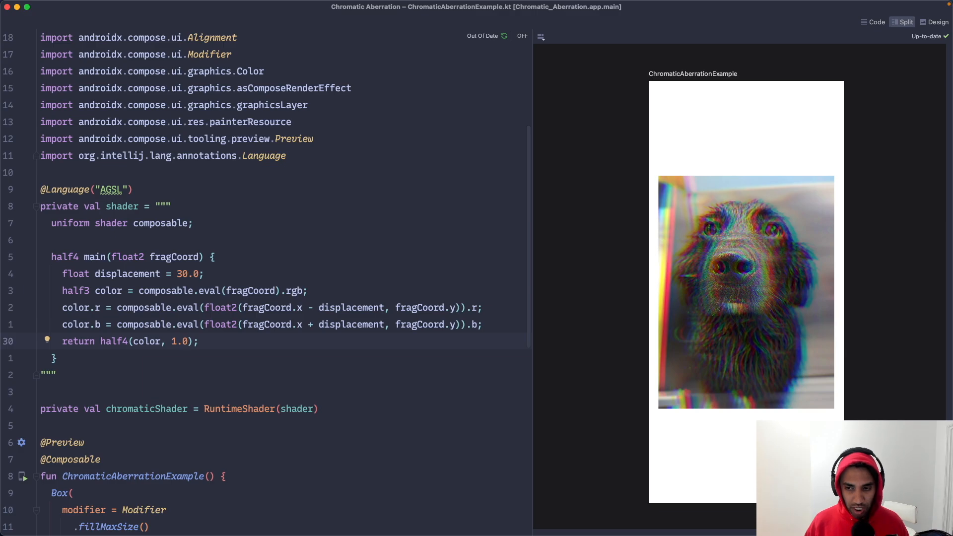
Move up to the displacement value to tune the split strength.
key(k)
key(k)
key(k)
key(k)
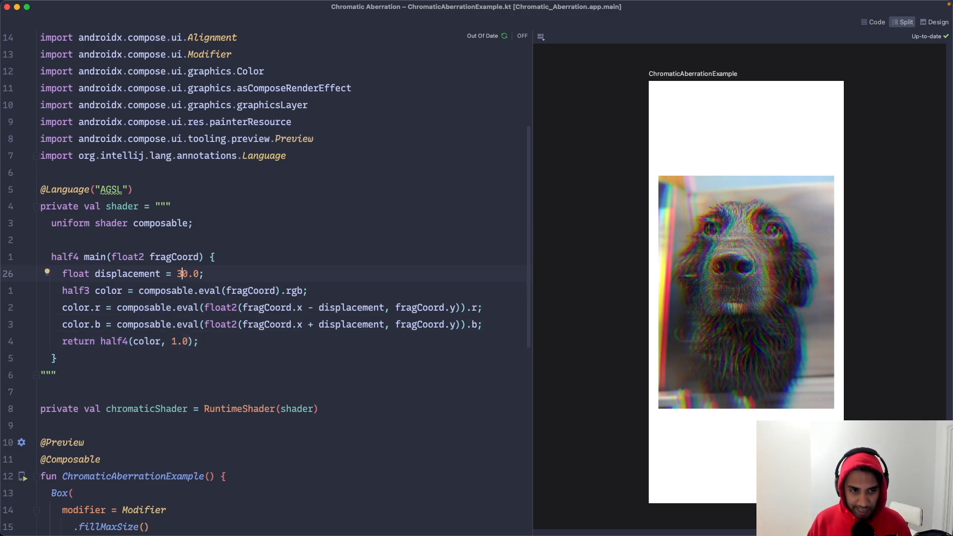
text(s)
text(6)
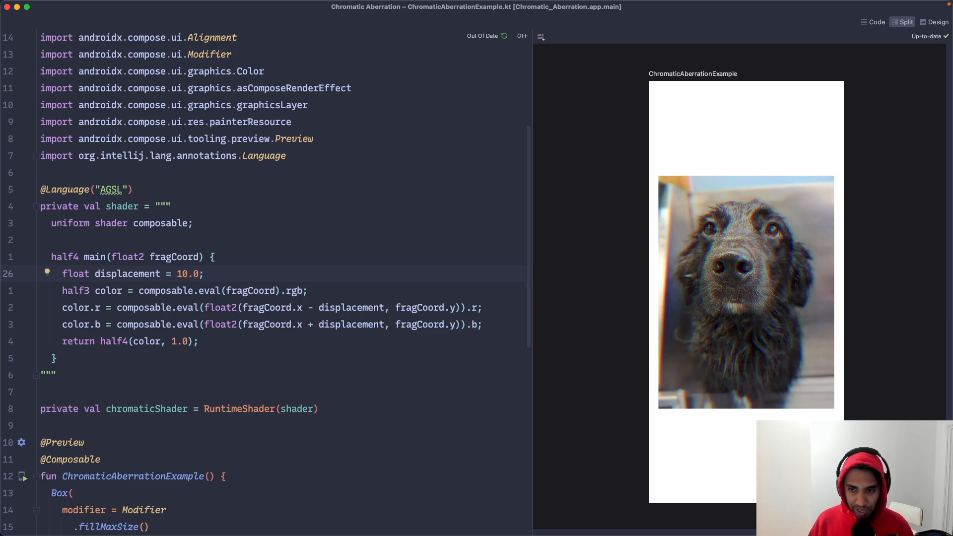
text(r2)
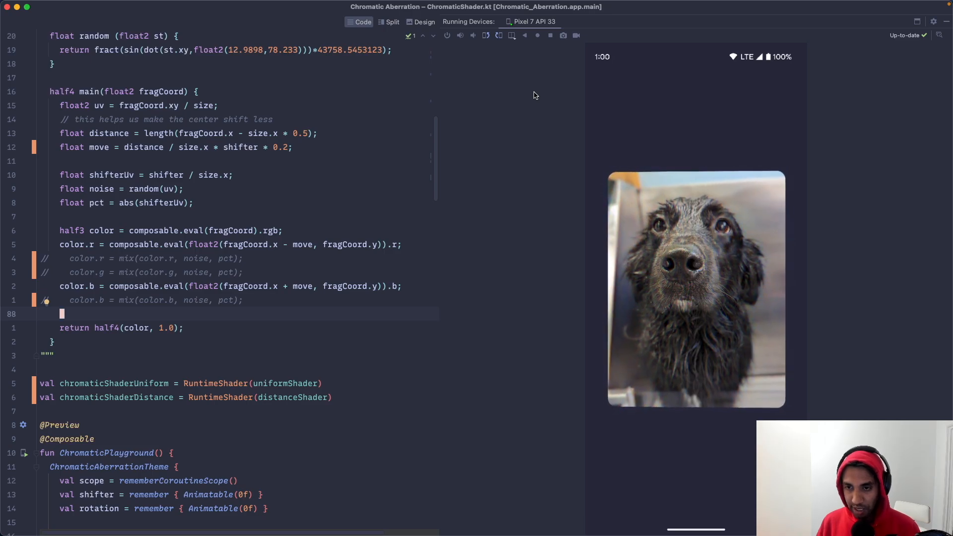
Uncomment the color.r and color.b noise mix lines and rerun the app on the emulator.
click(307, 258)
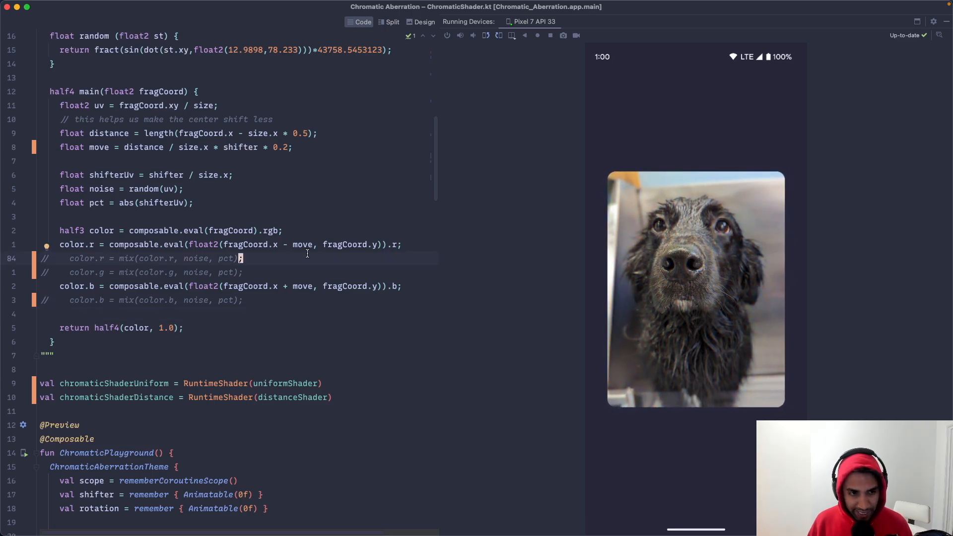
key(super+slash)
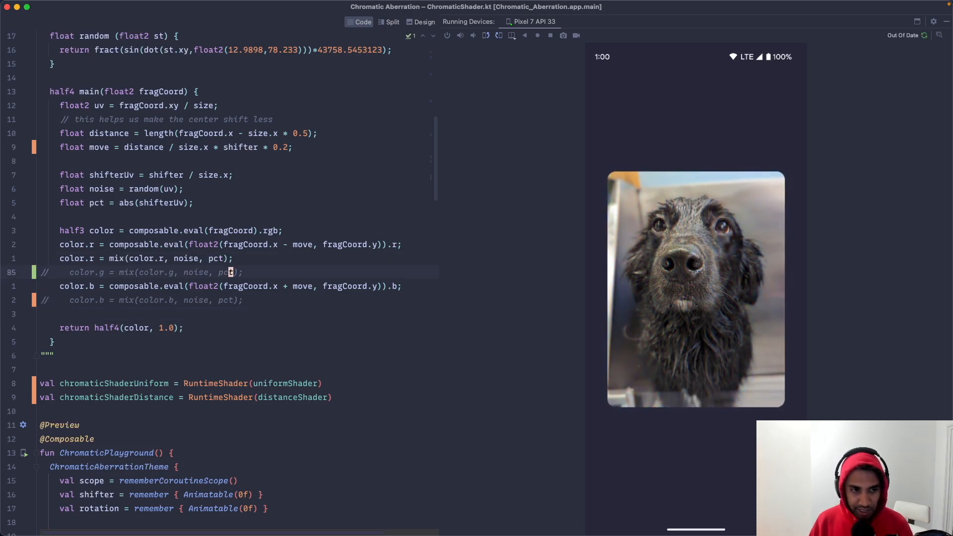
key(Down)
key(Down)
key(super+slash)
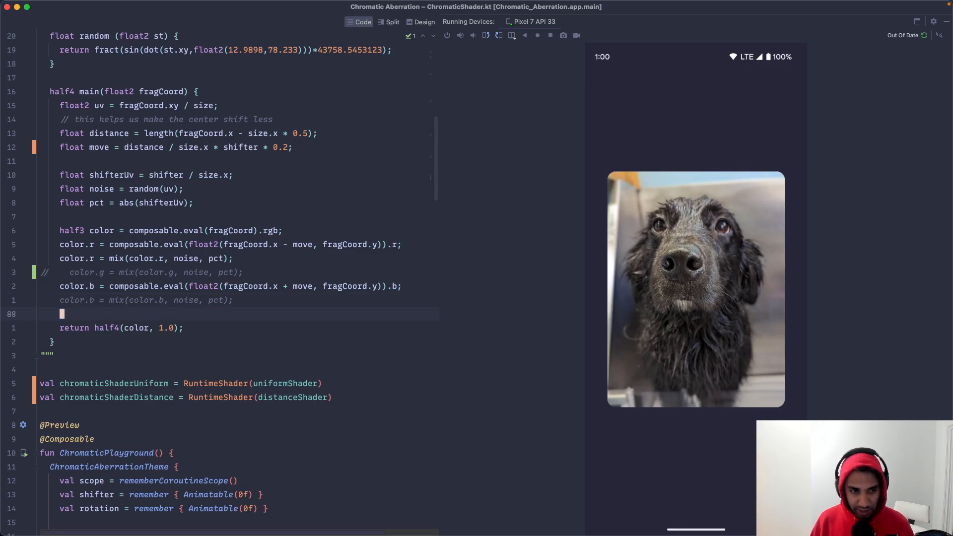
key(Down)
key(super+s)
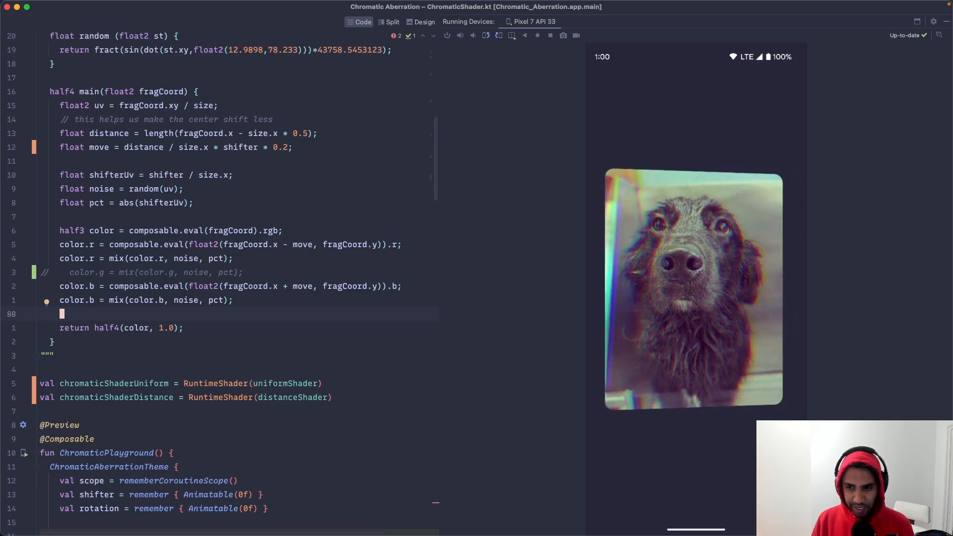
key(Up)
key(Up)
key(Up)
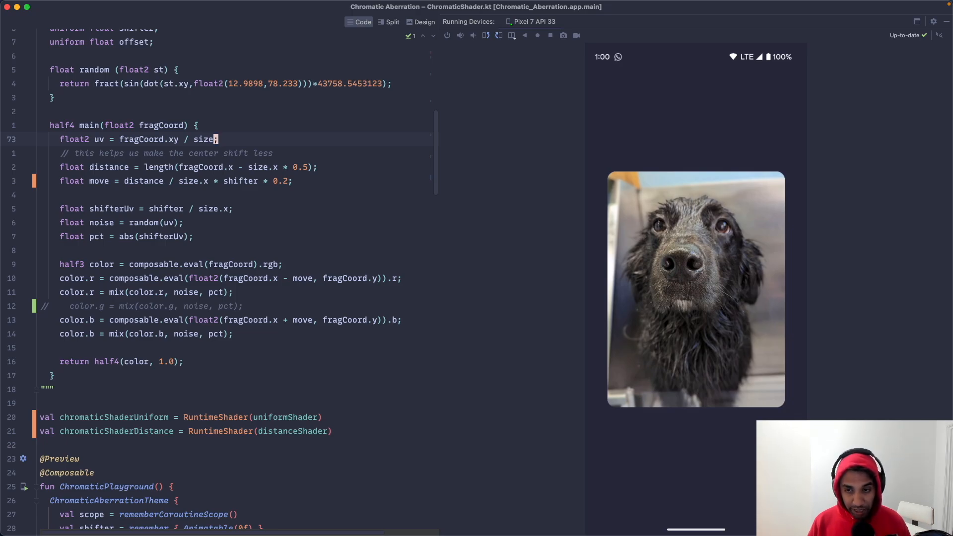
Replace the ChromaticPlayground() call in MainActivity.kt with ChromaticViewPager().
key(ctrl+Tab)
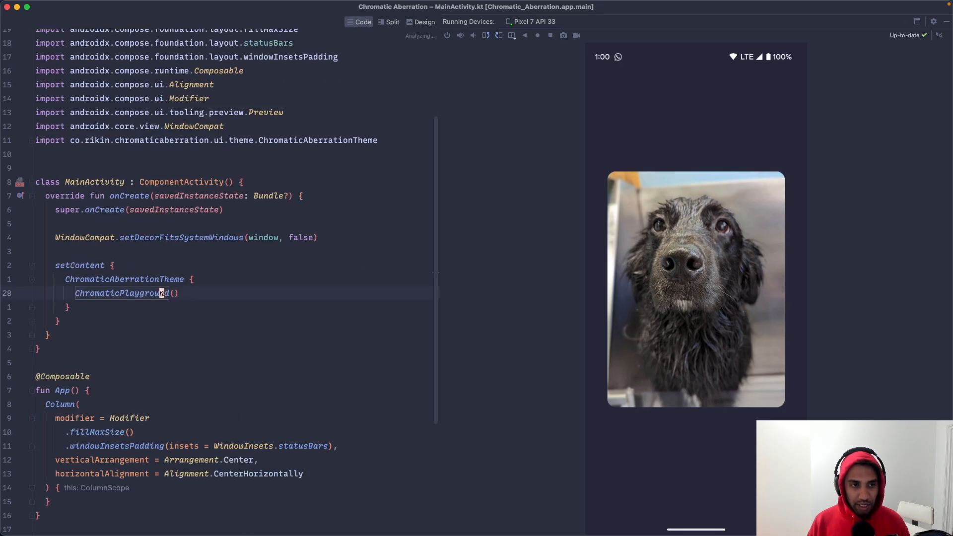
double_click(119, 293)
key(BackSpace)
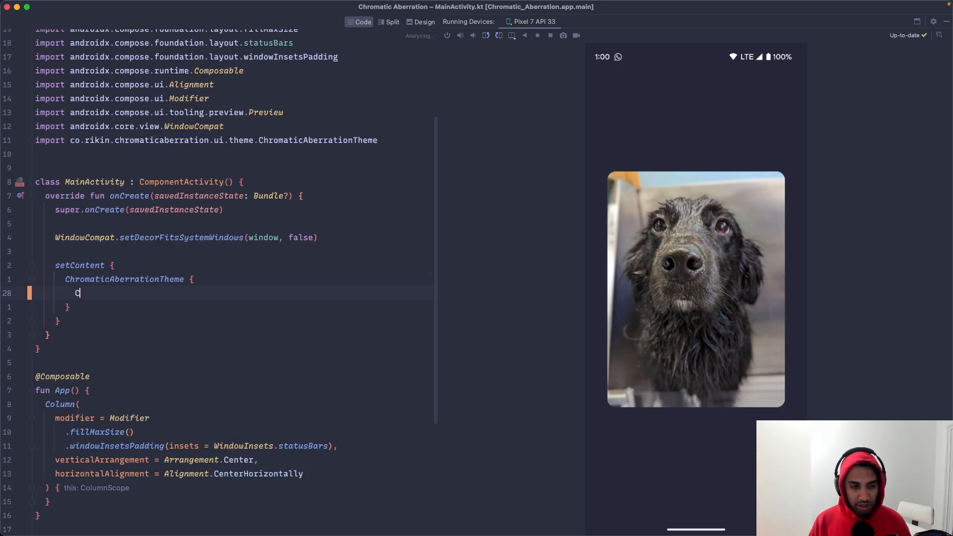
text(Cr)
text(hr)
key(Return)
text(())
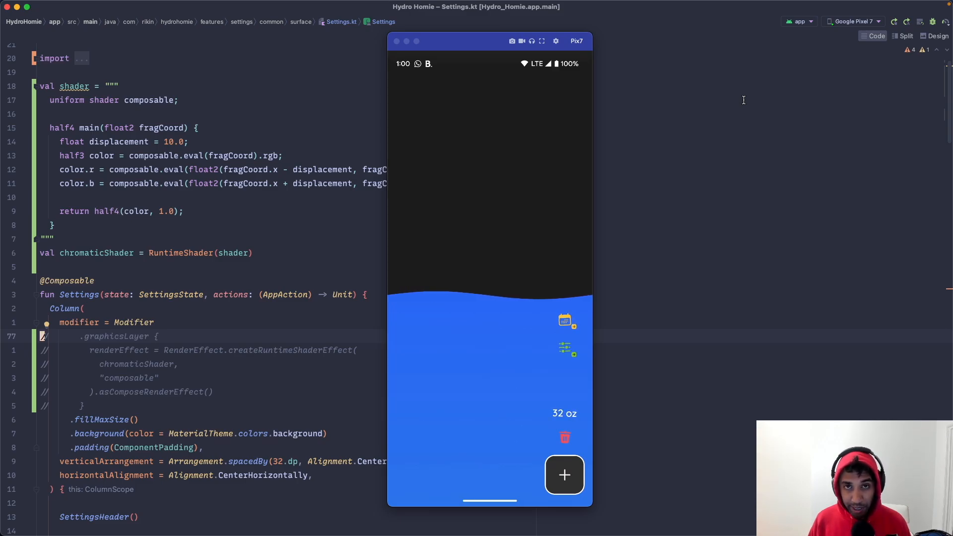
Uncomment the Settings Column's .graphicsLayer block applying chromaticShader, then view the settings screen.
click(568, 350)
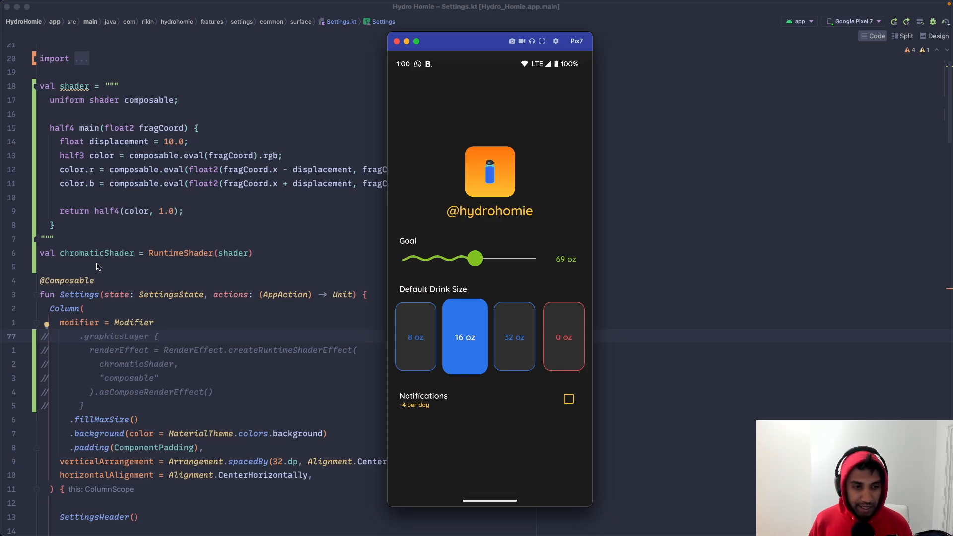
click(118, 404)
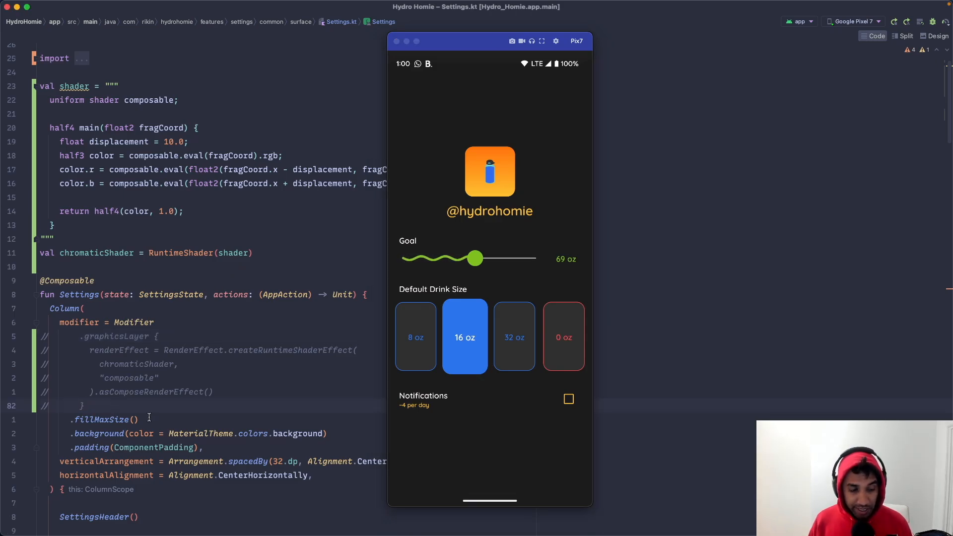
drag(119, 404, 17, 345)
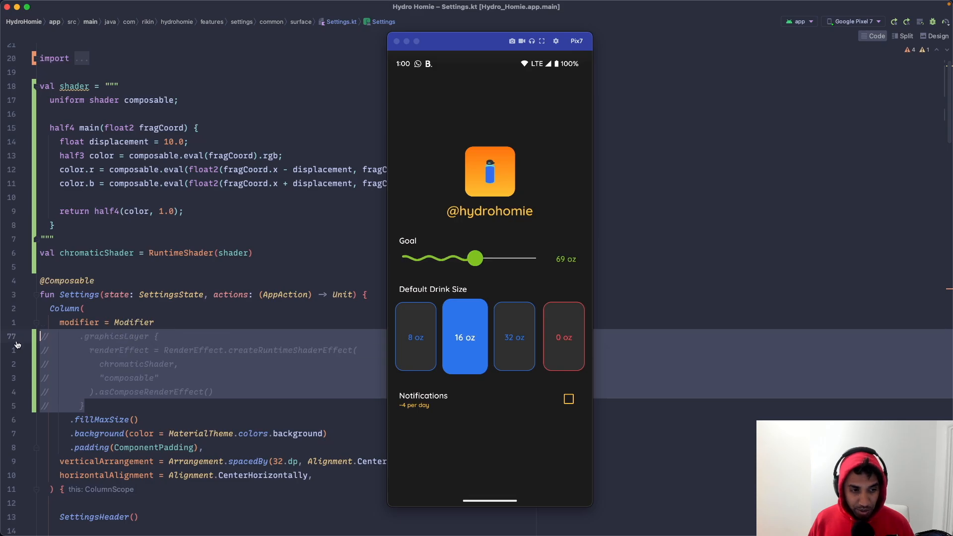
key(super+slash)
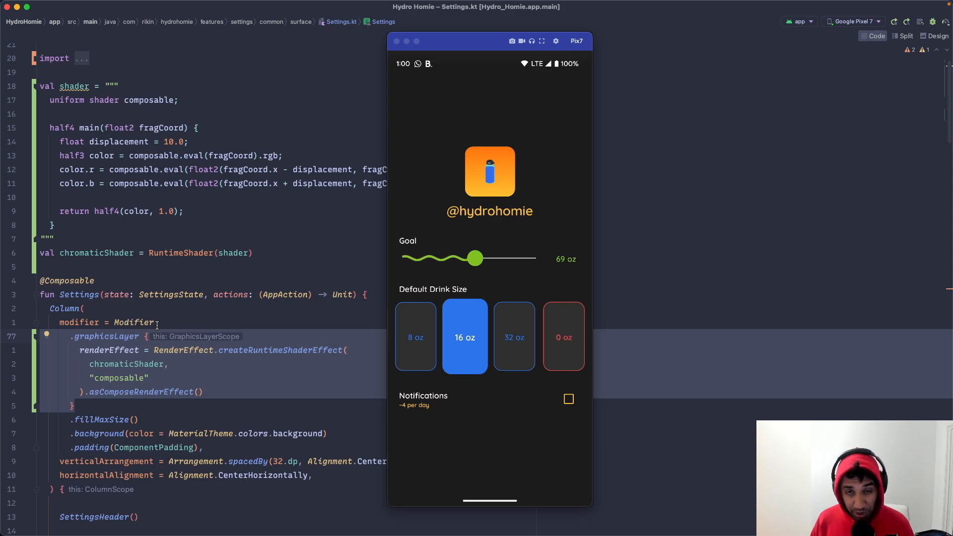
click(257, 268)
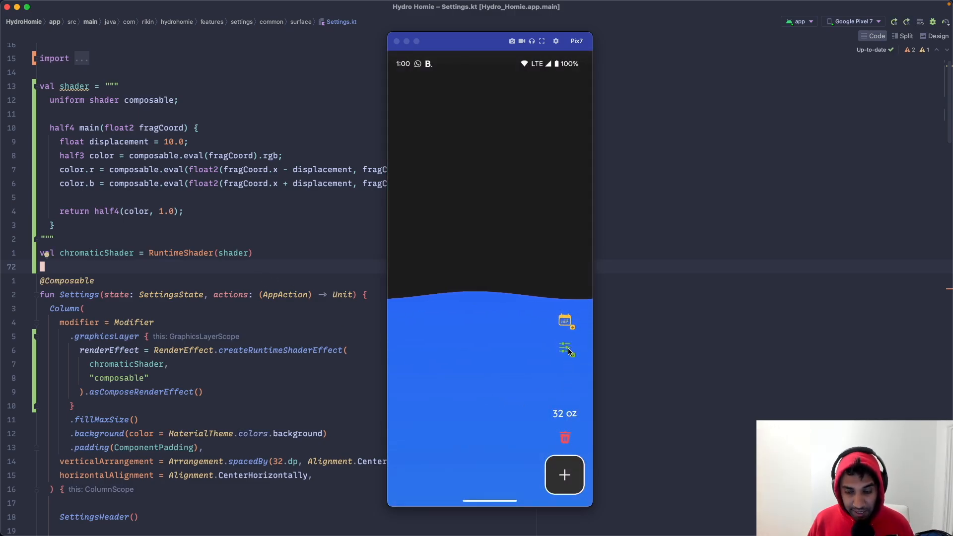
click(568, 347)
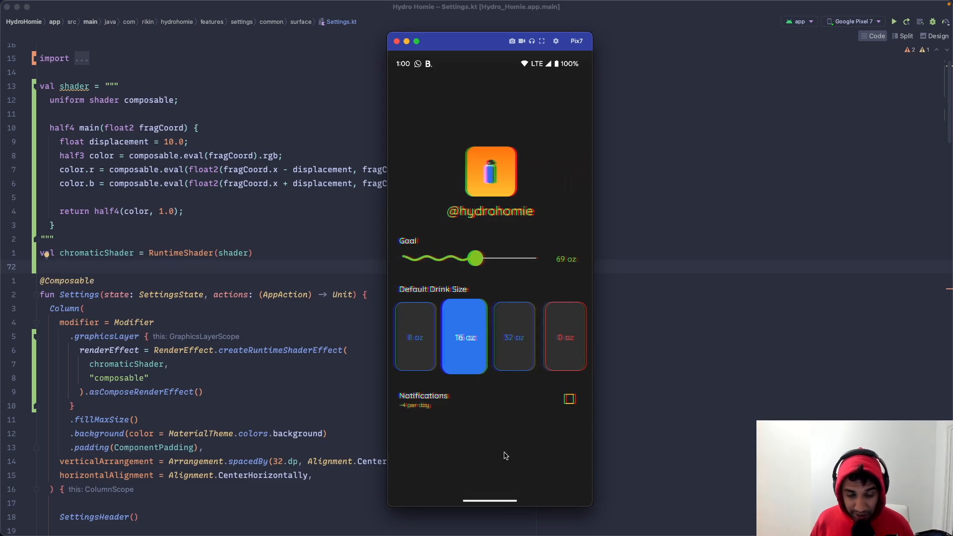